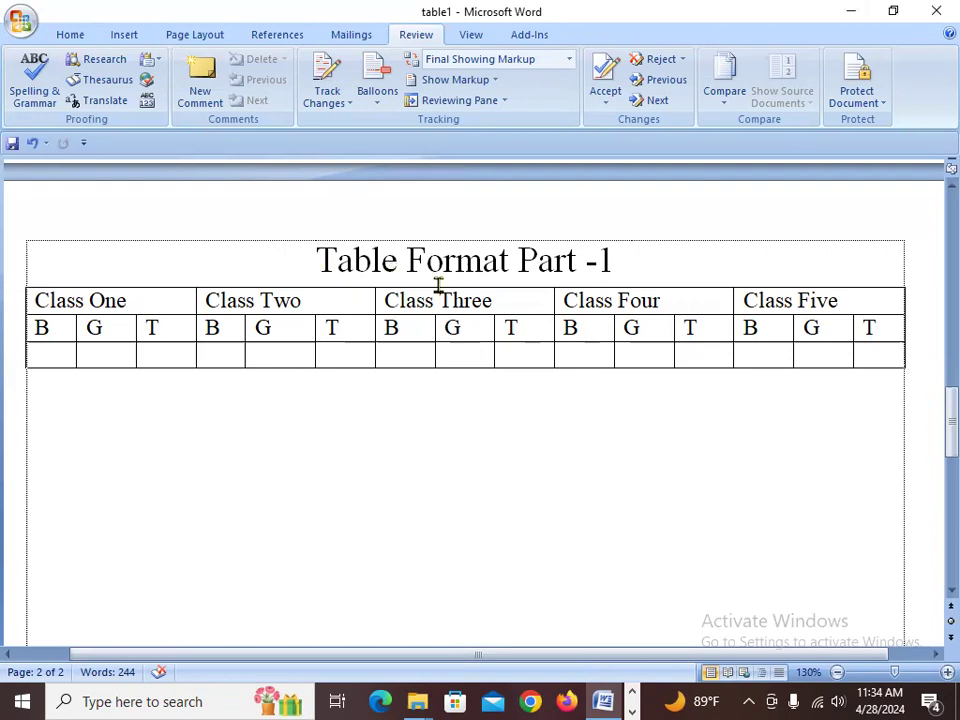
- Copy the heading "Table Format Part -1" and paste it on the empty line below the existing table
drag(313, 257, 580, 384)
click(576, 453)
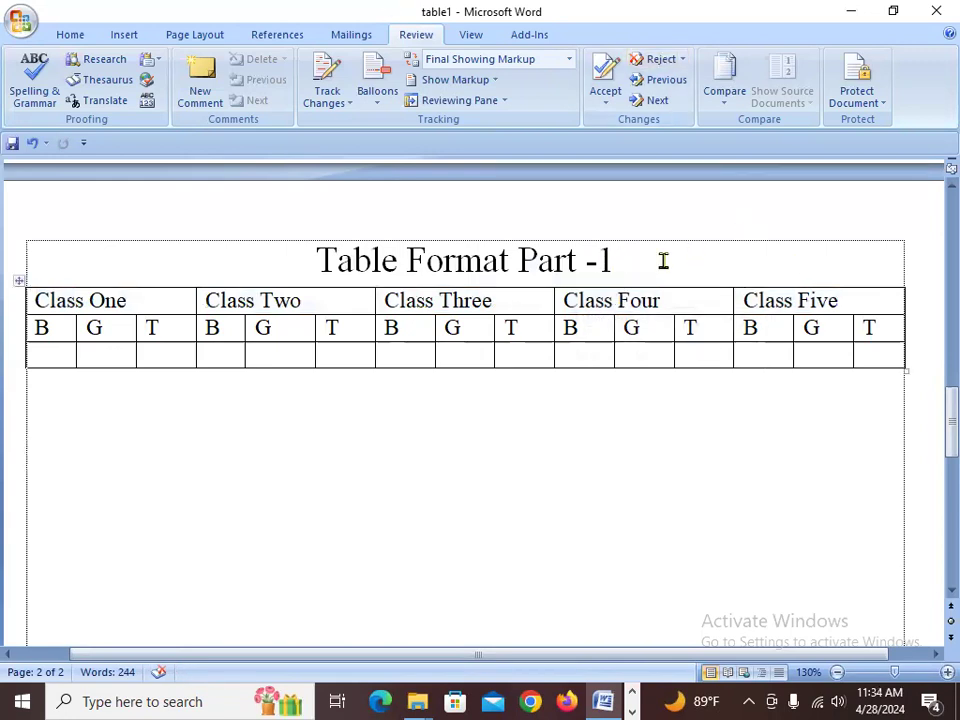
drag(632, 257, 315, 252)
key(ctrl+c)
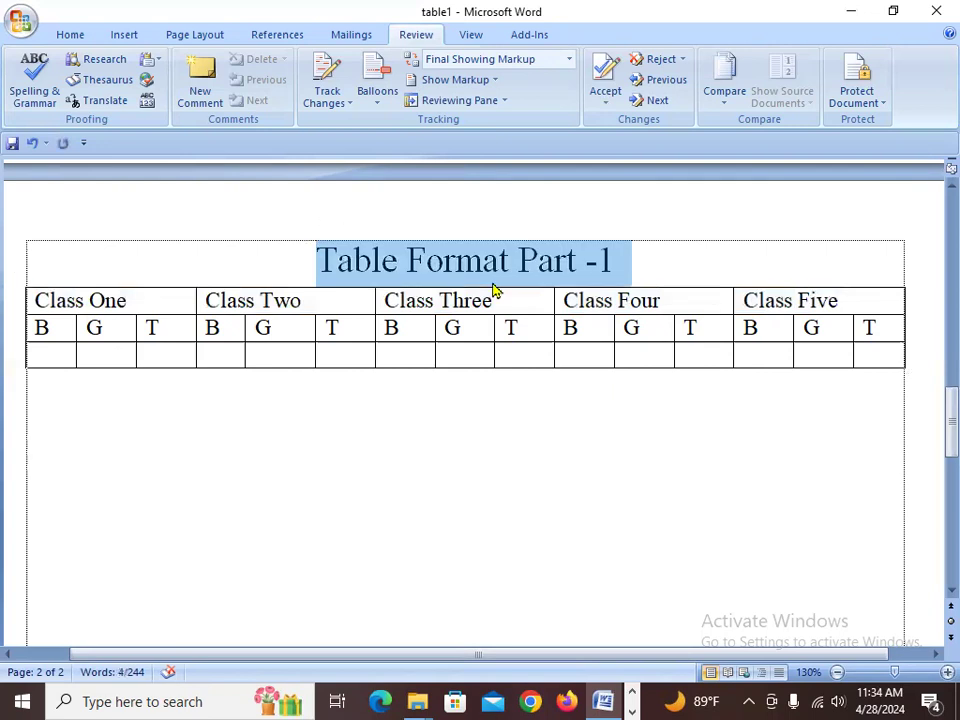
click(79, 435)
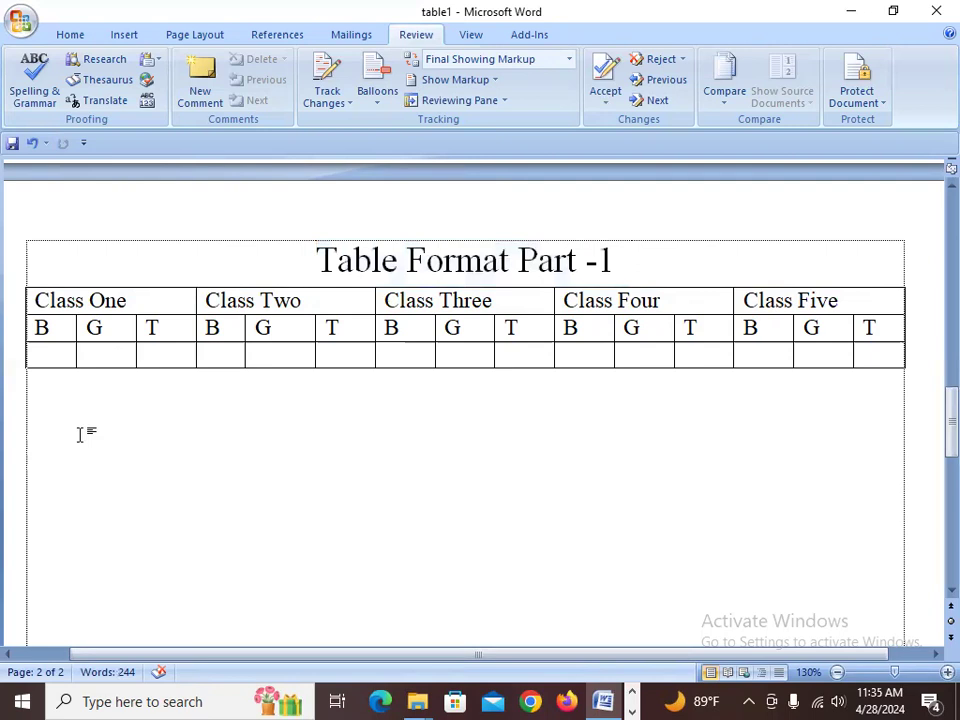
key(ctrl+v)
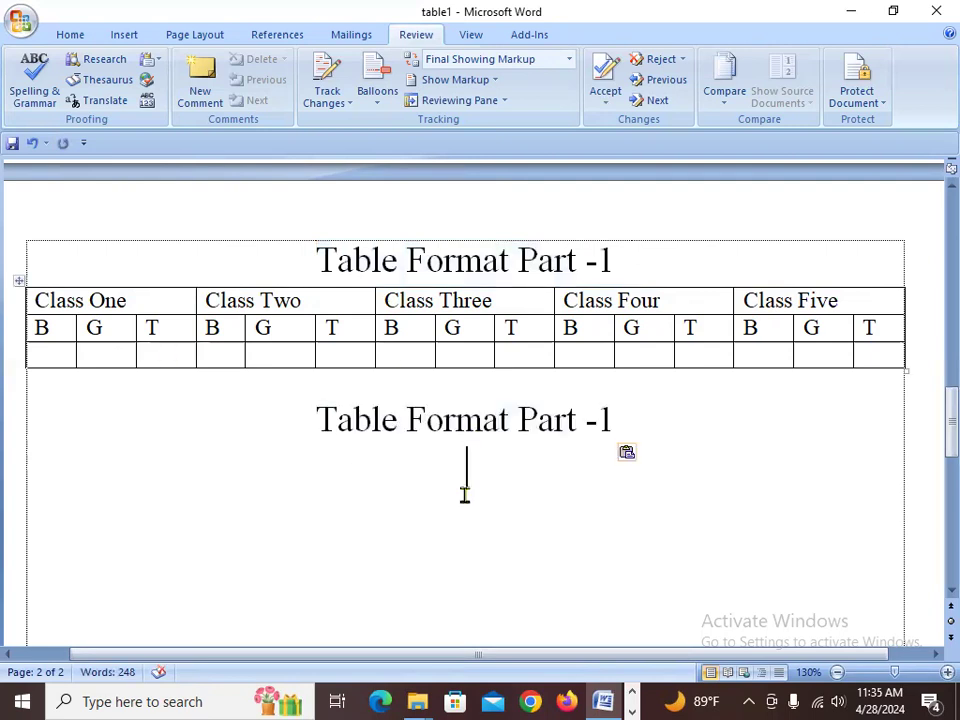
- Insert a blank line above the pasted heading
click(320, 400)
key(Return)
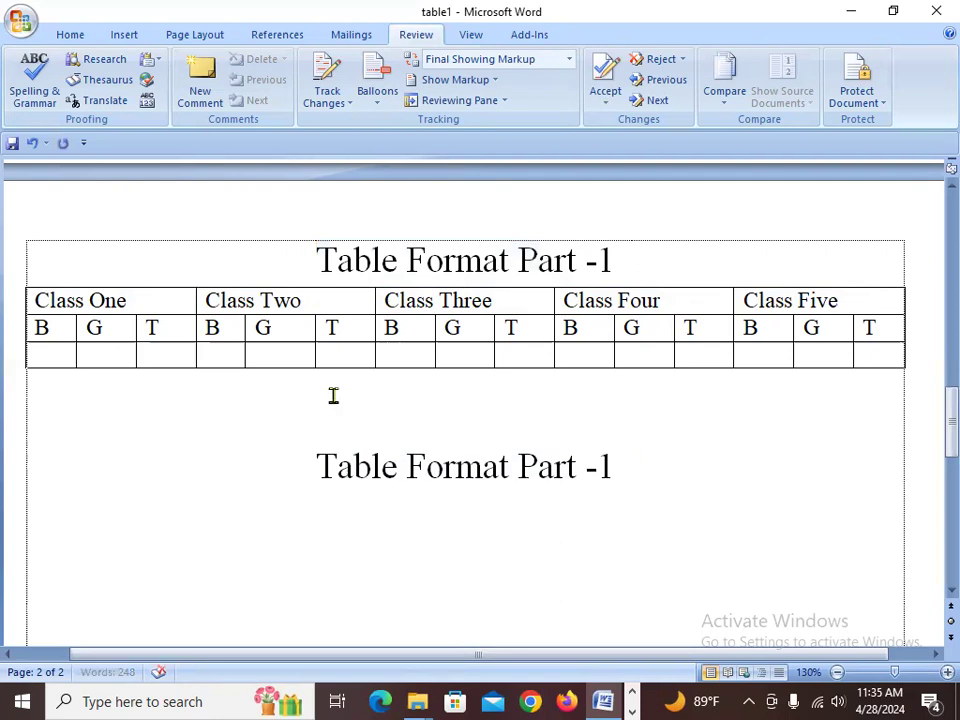
- Examine the existing table's class headers and B, G, T rows
click(181, 301)
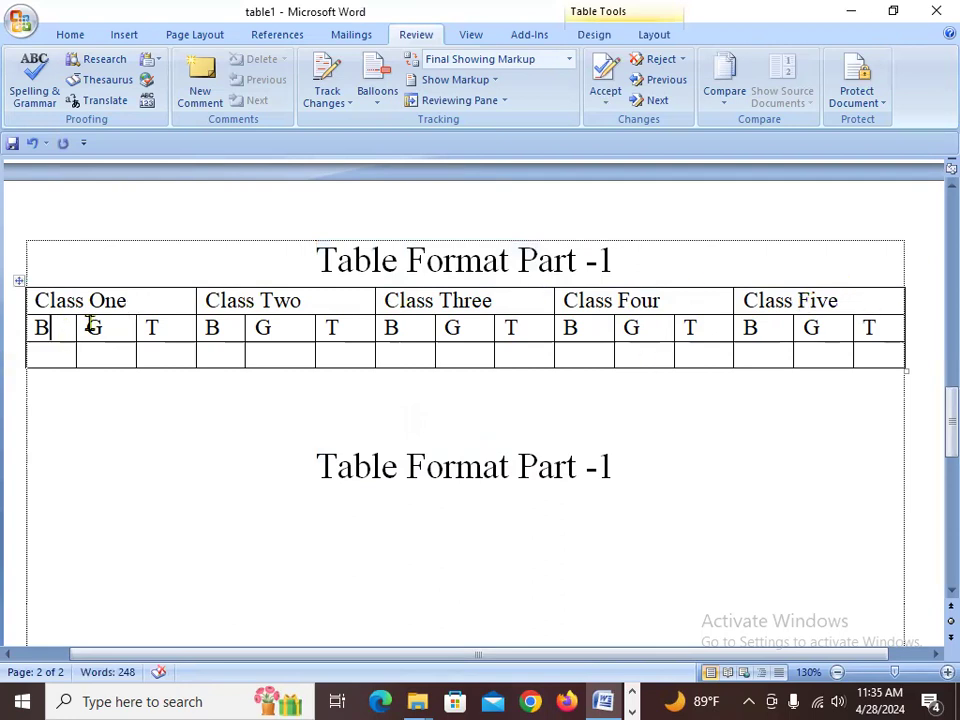
drag(57, 330, 896, 336)
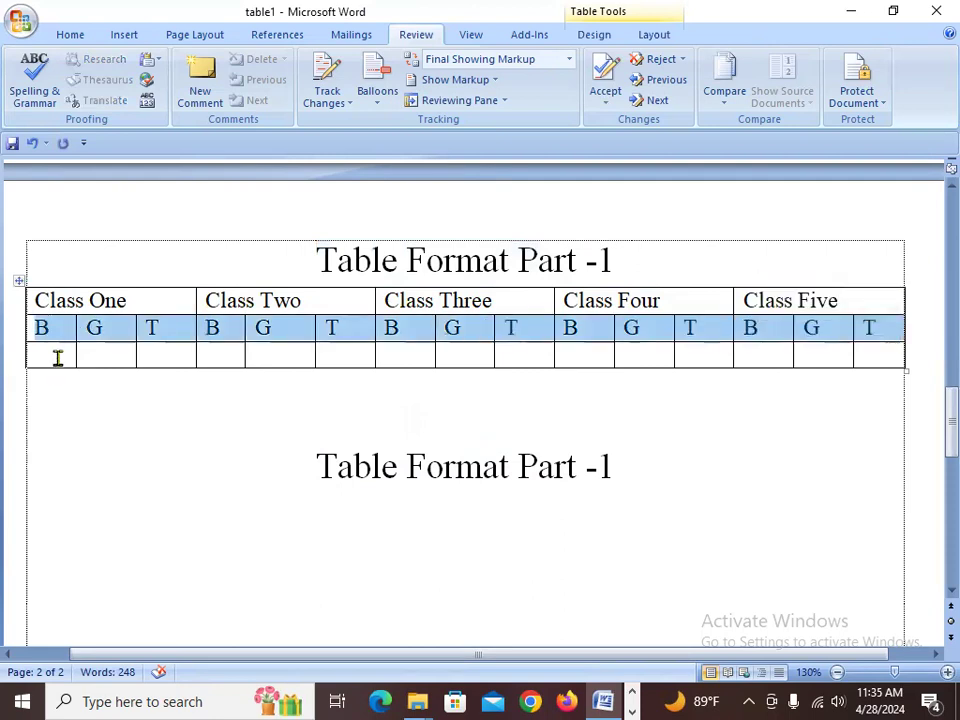
drag(58, 356, 889, 364)
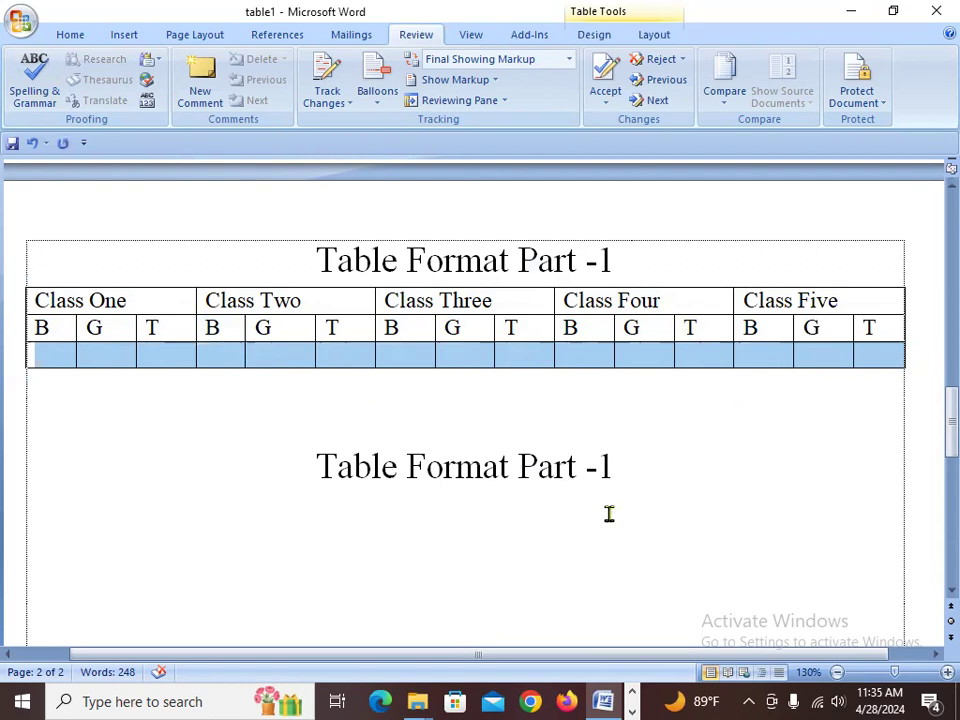
click(646, 480)
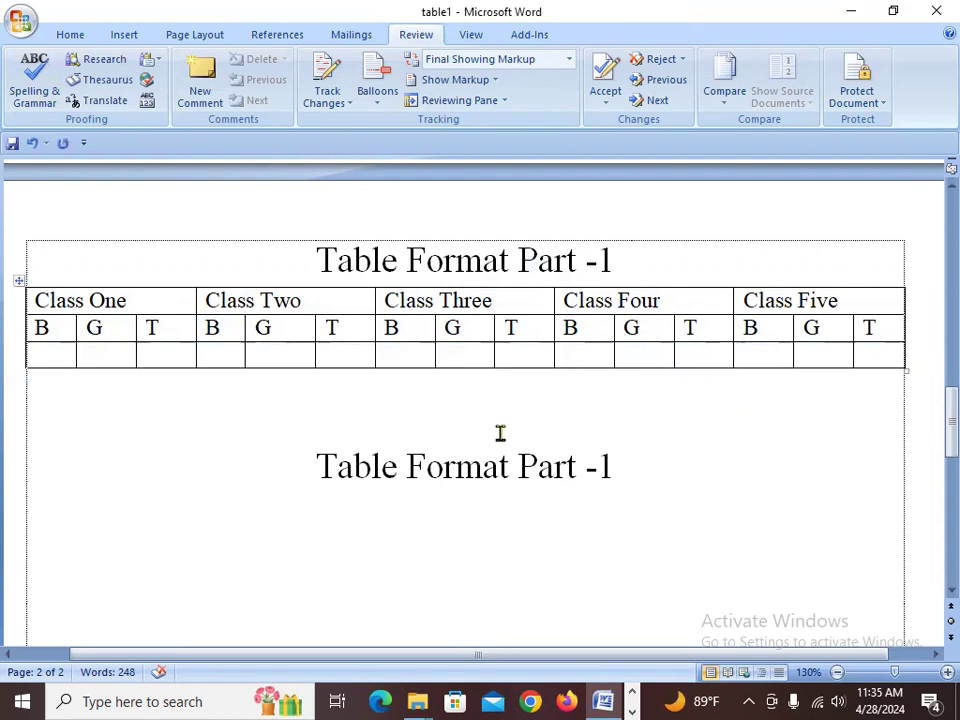
drag(118, 302, 838, 365)
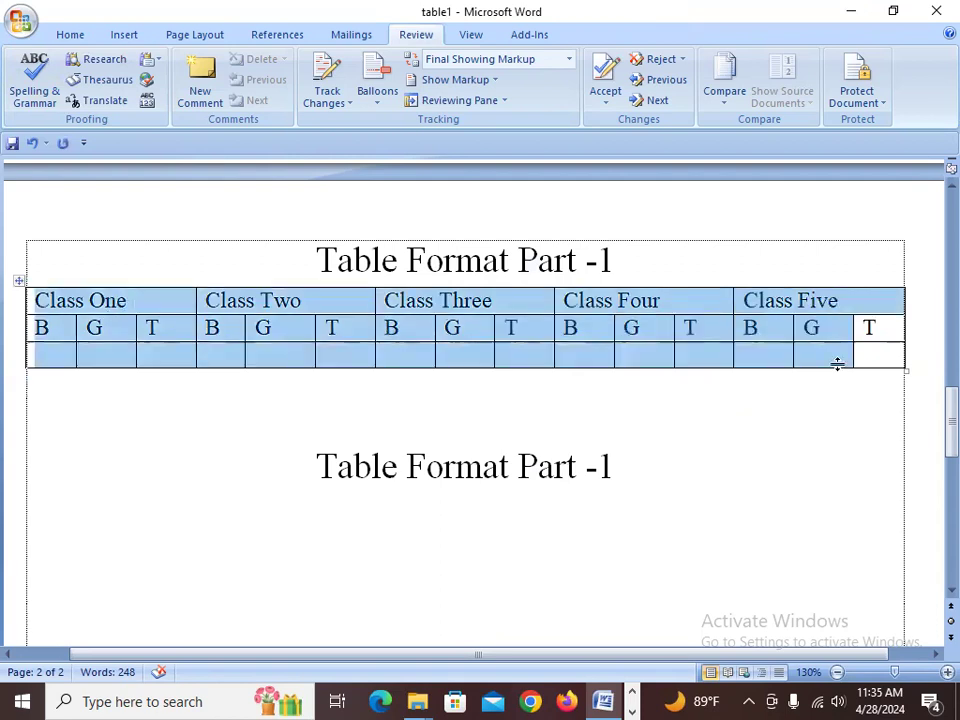
click(637, 331)
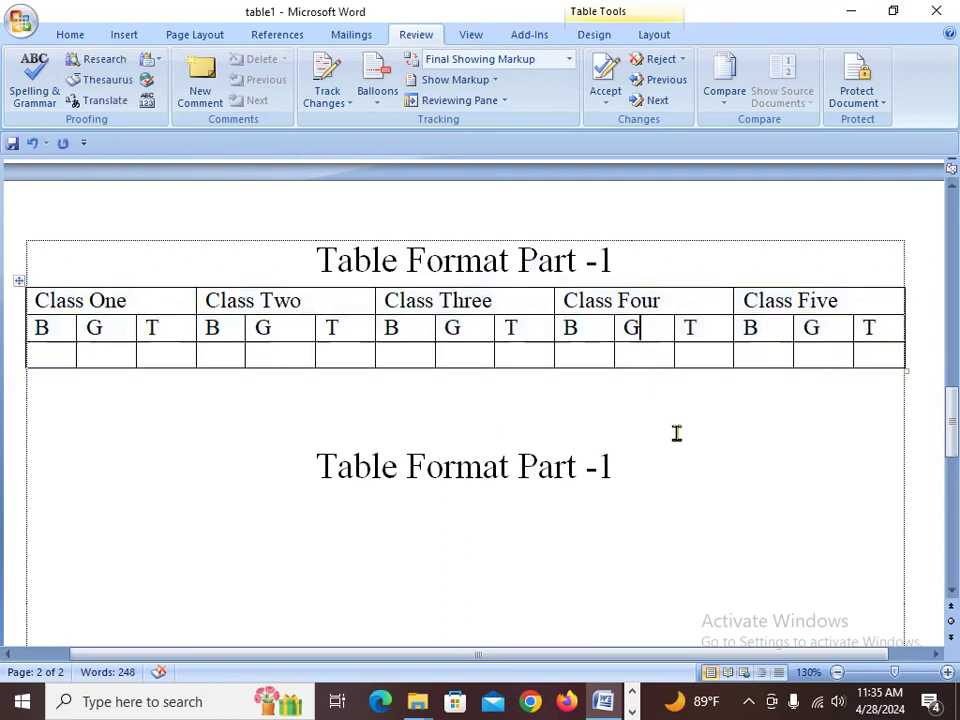
double_click(645, 490)
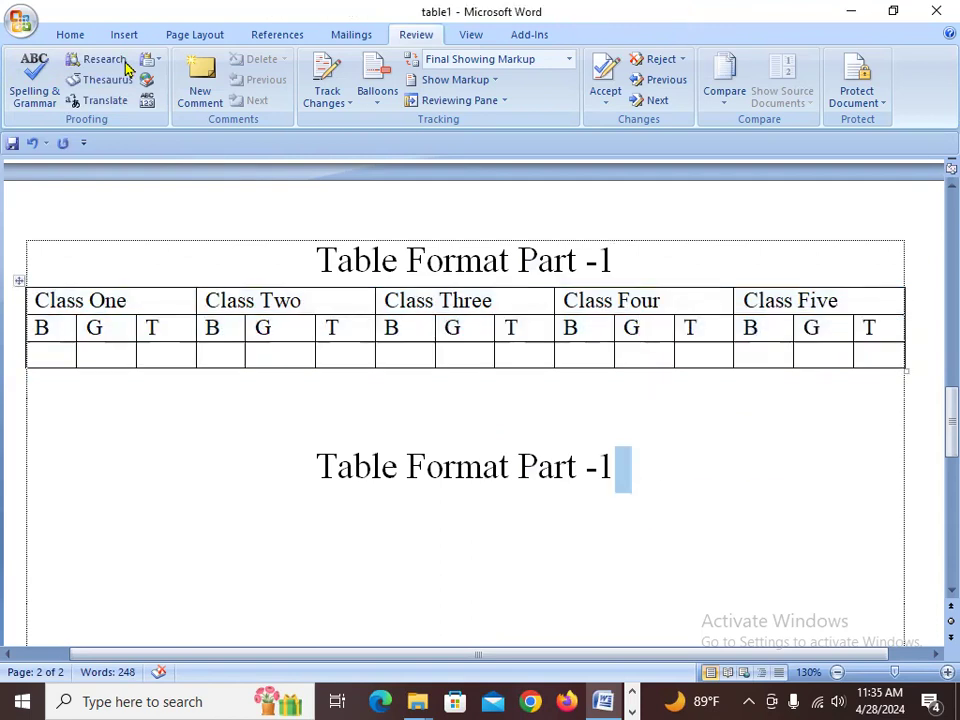
- Insert a table with 15 columns and 3 rows after the pasted heading
click(631, 463)
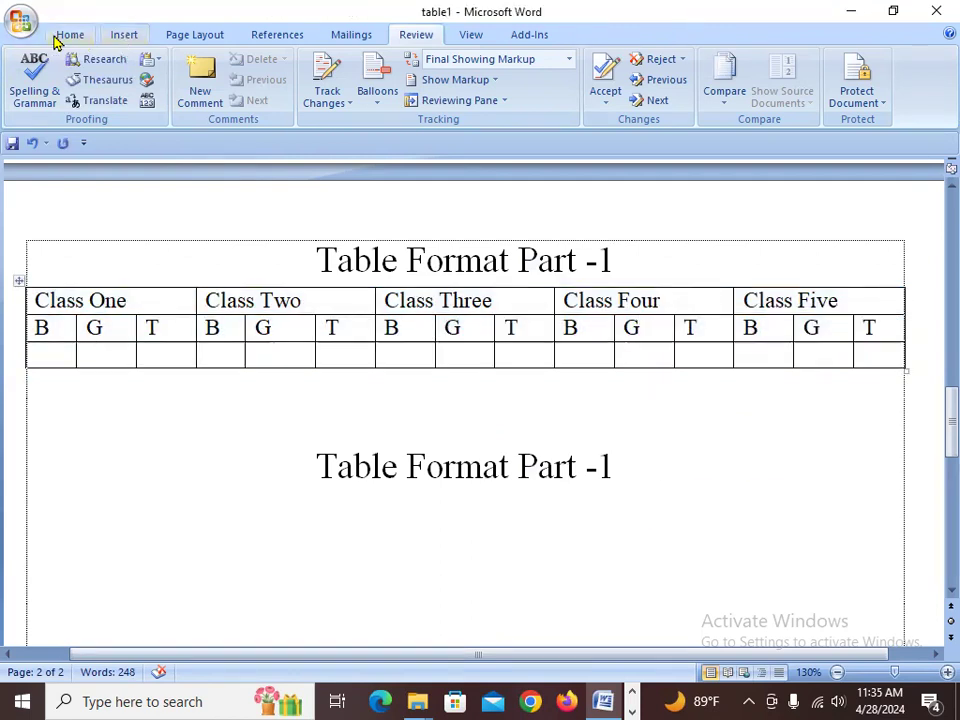
click(127, 36)
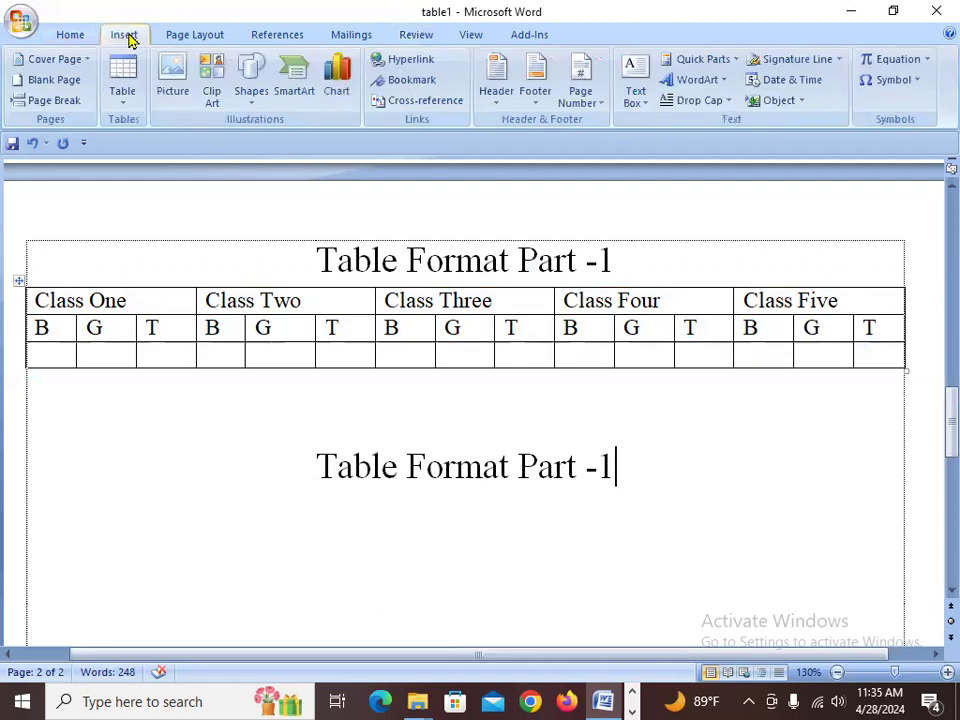
click(124, 100)
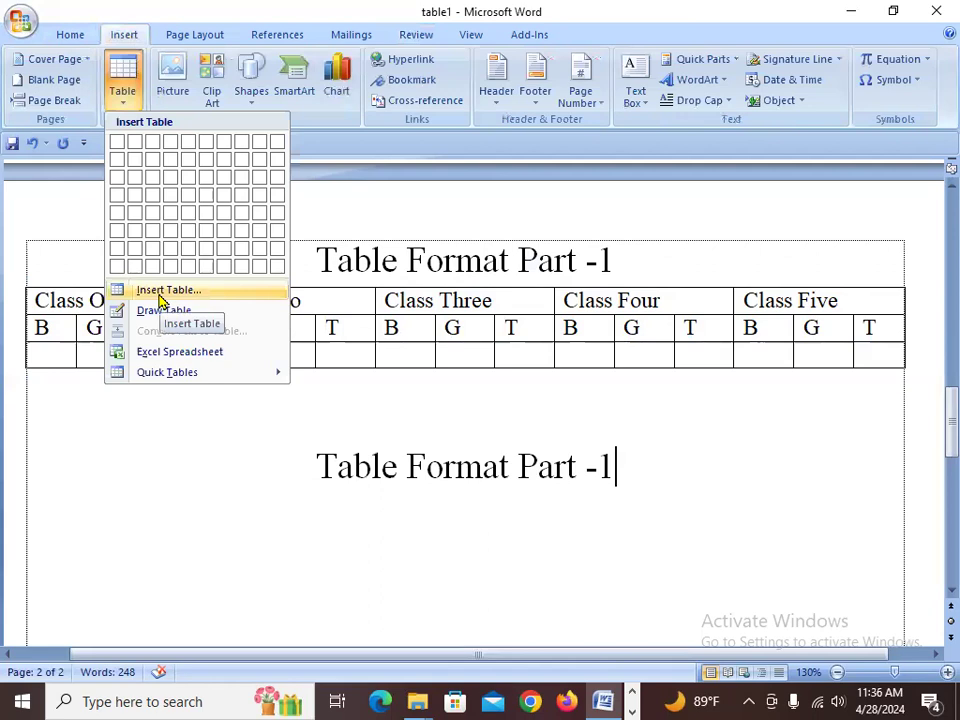
click(160, 292)
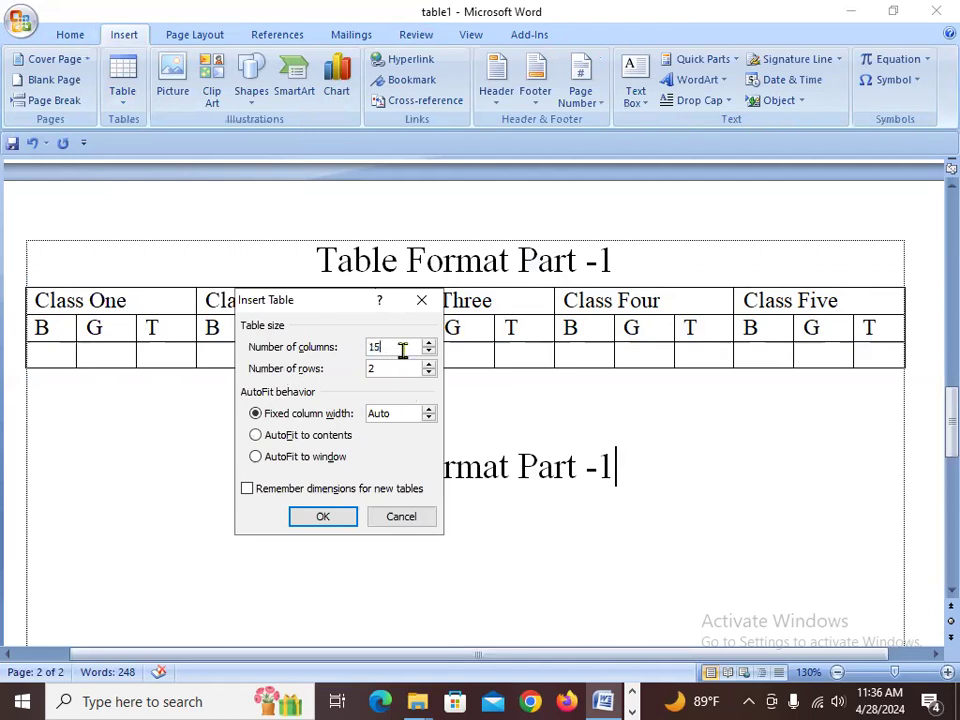
key(Tab)
click(323, 516)
- Enter B, G and T into the first three cells of the new table's second row
scroll(469, 458, down, 2)
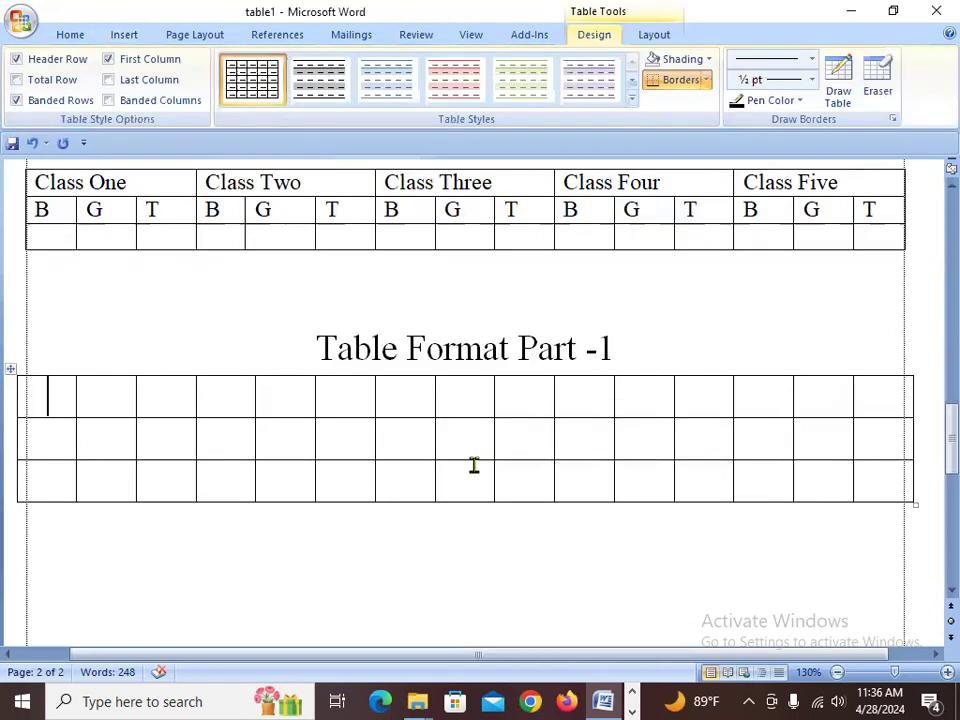
scroll(473, 465, down, 1)
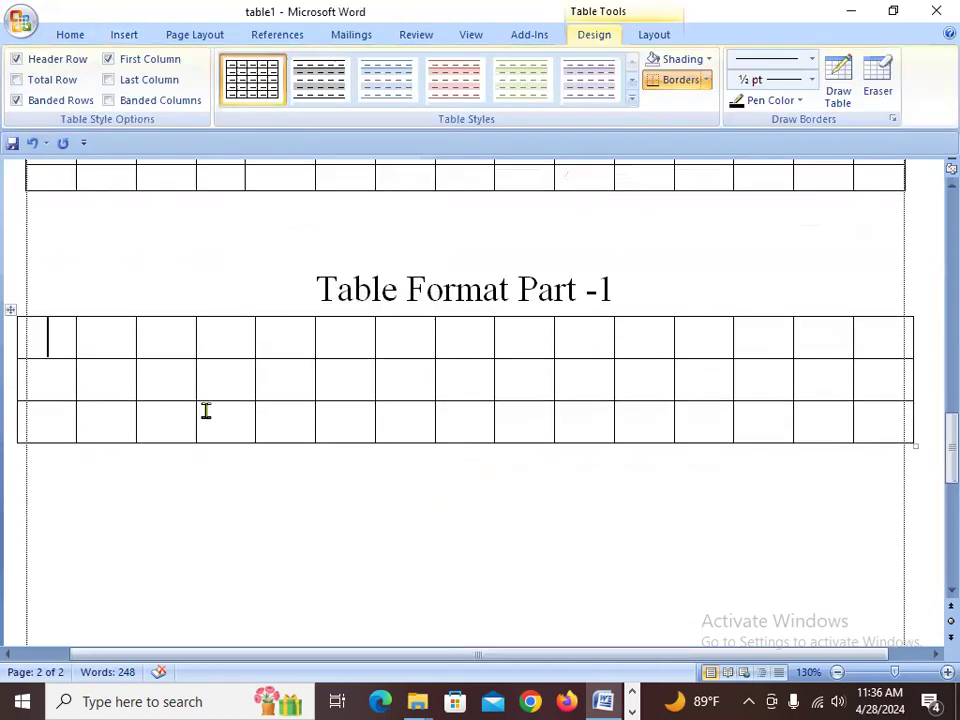
scroll(271, 393, up, 3)
scroll(270, 394, up, 2)
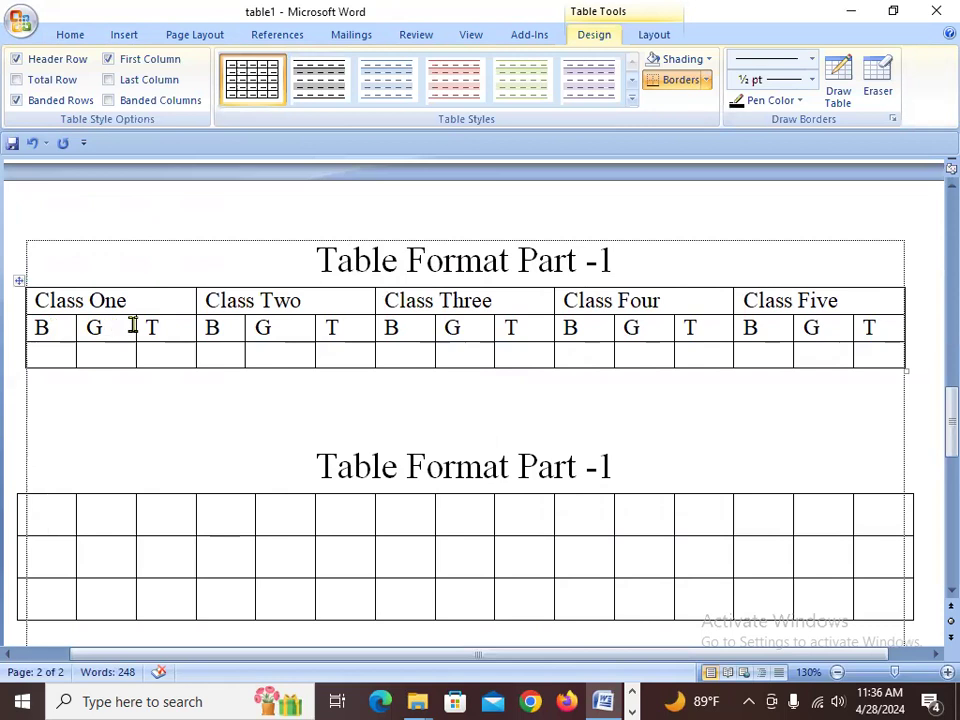
click(47, 328)
drag(119, 321, 174, 326)
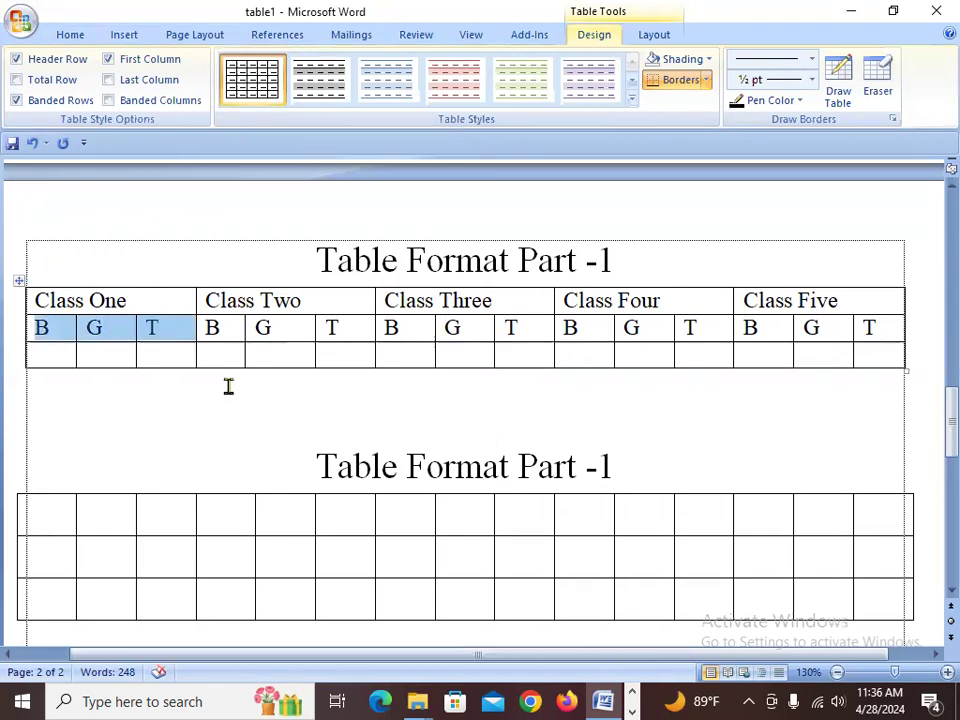
click(63, 547)
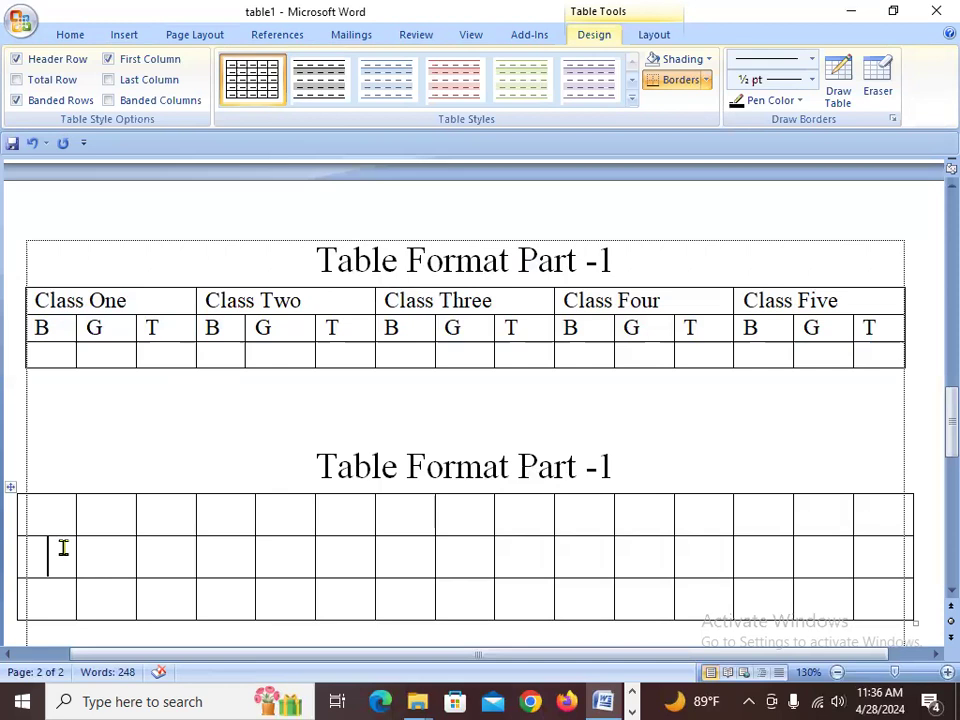
text(B)
key(Tab)
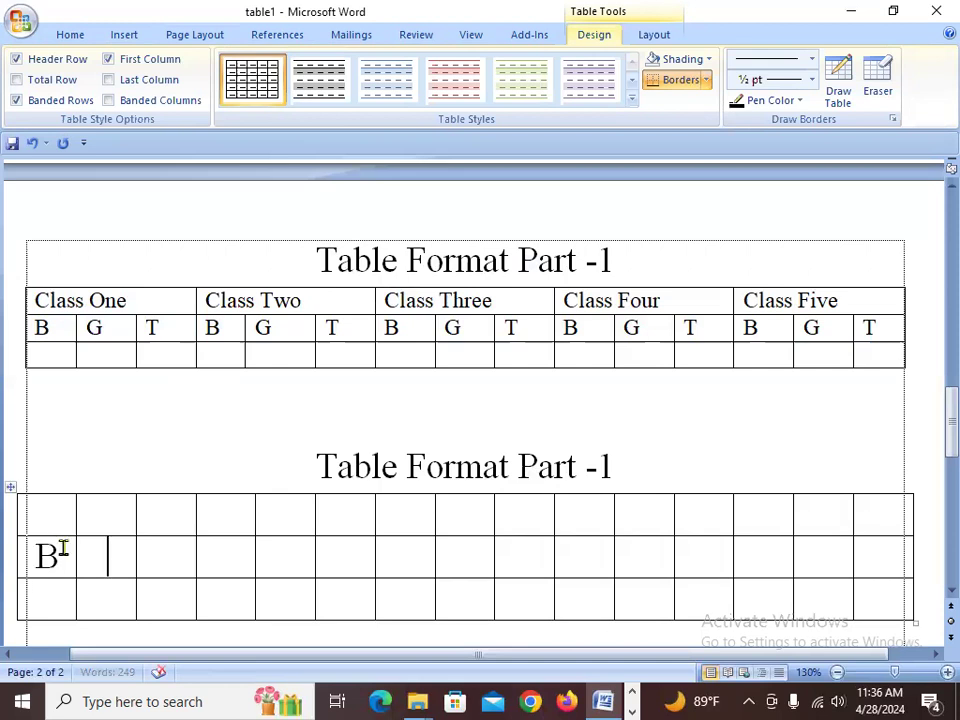
text(G)
key(Tab)
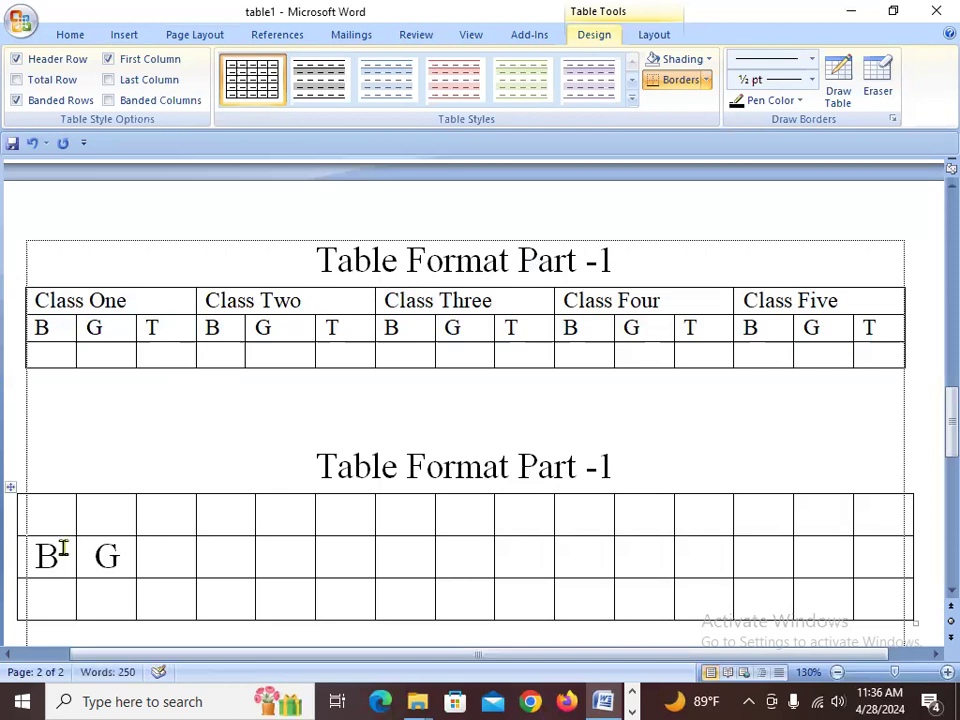
text(T)
- Set the font size of the whole new table to 14
drag(70, 515, 935, 563)
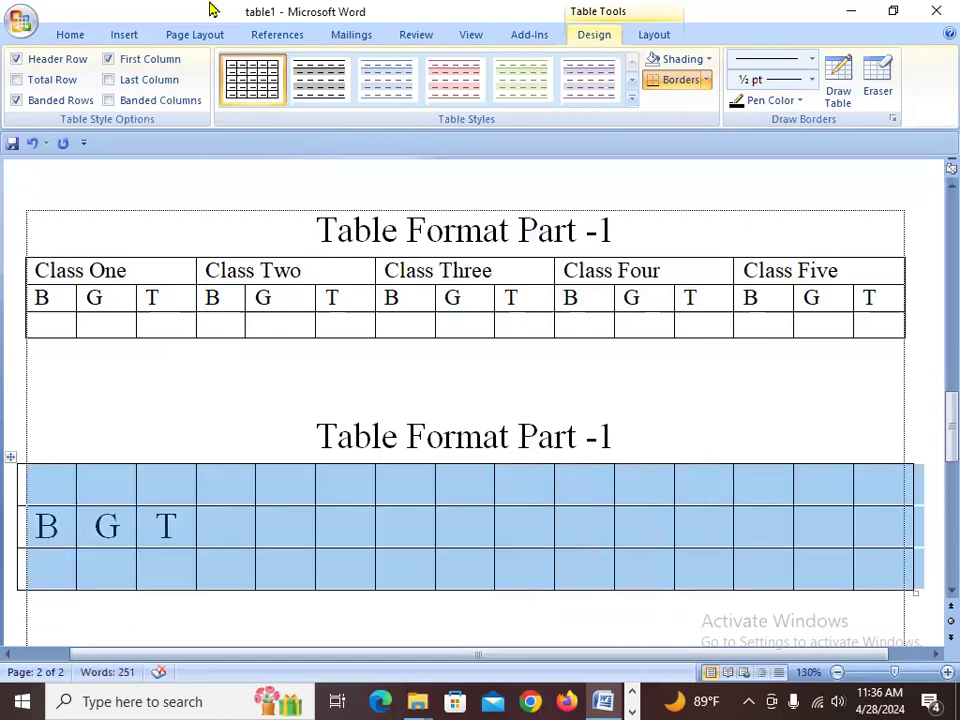
click(70, 35)
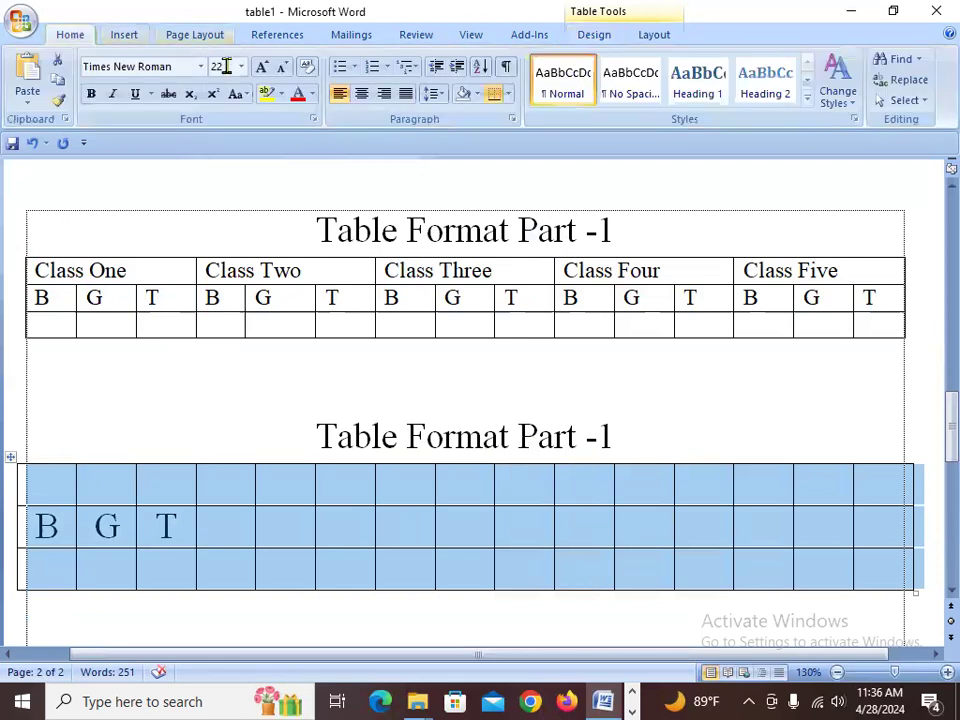
click(240, 66)
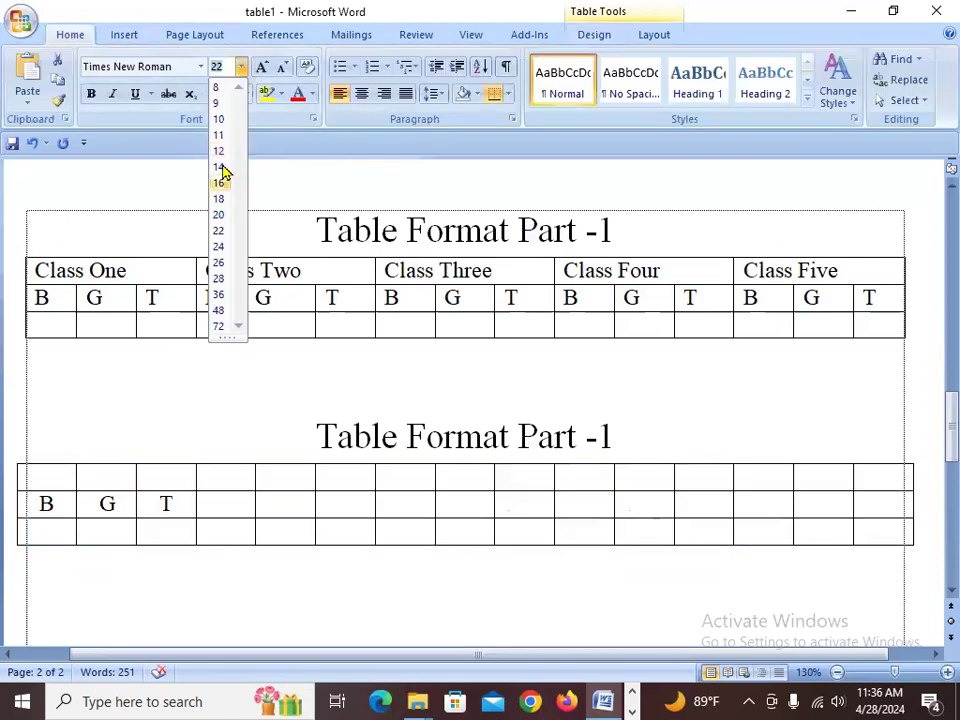
click(168, 504)
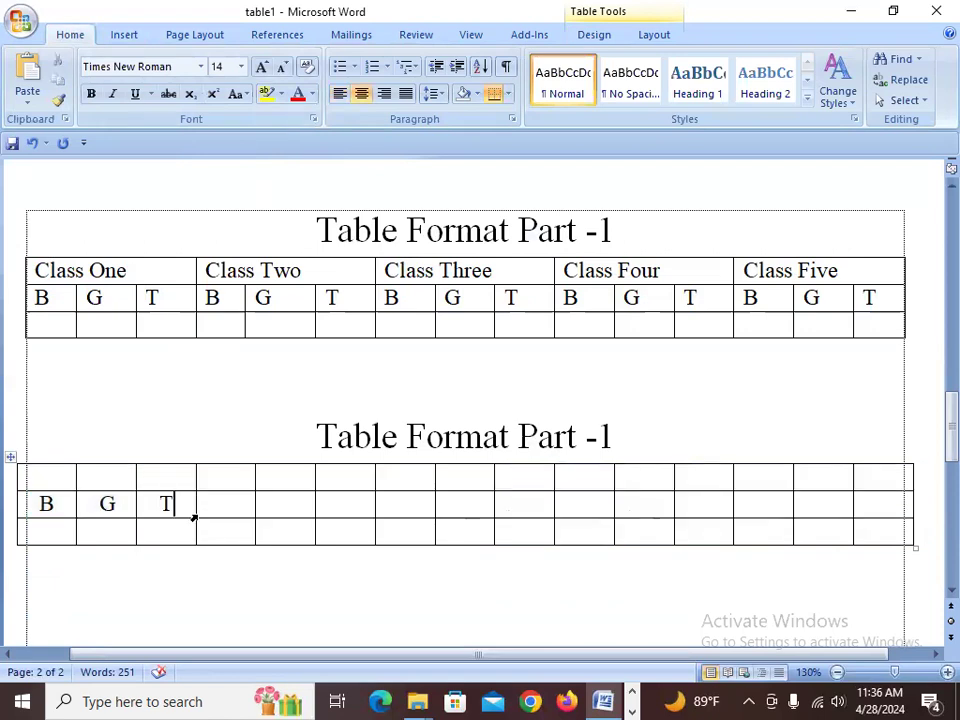
- Paste B, G, T across the rest of the second row, then undo the paste
drag(184, 504, 34, 506)
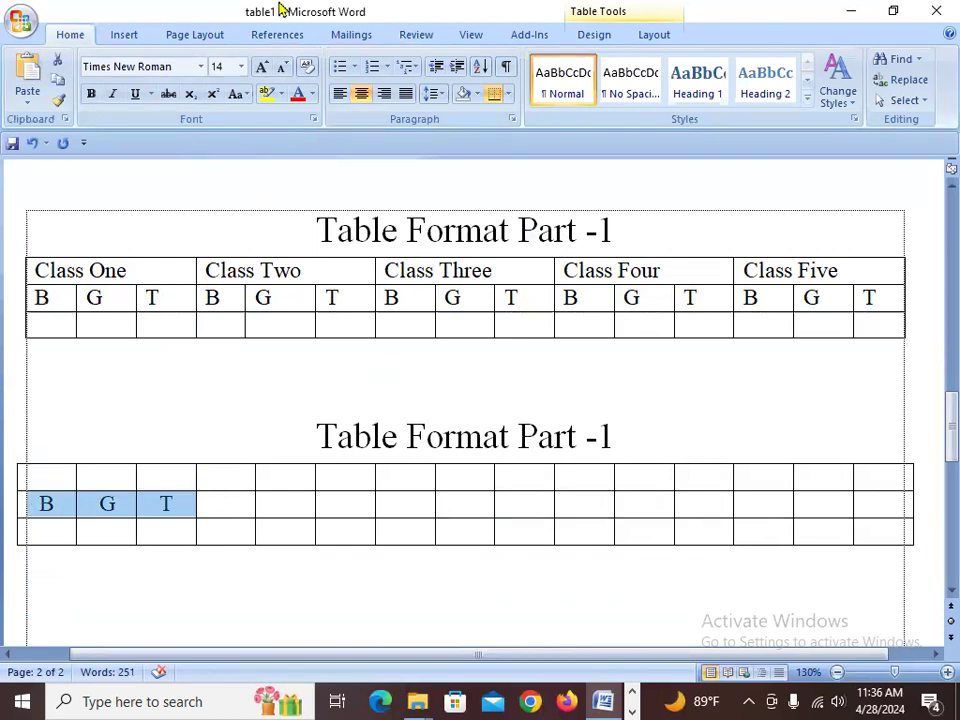
drag(222, 506, 894, 503)
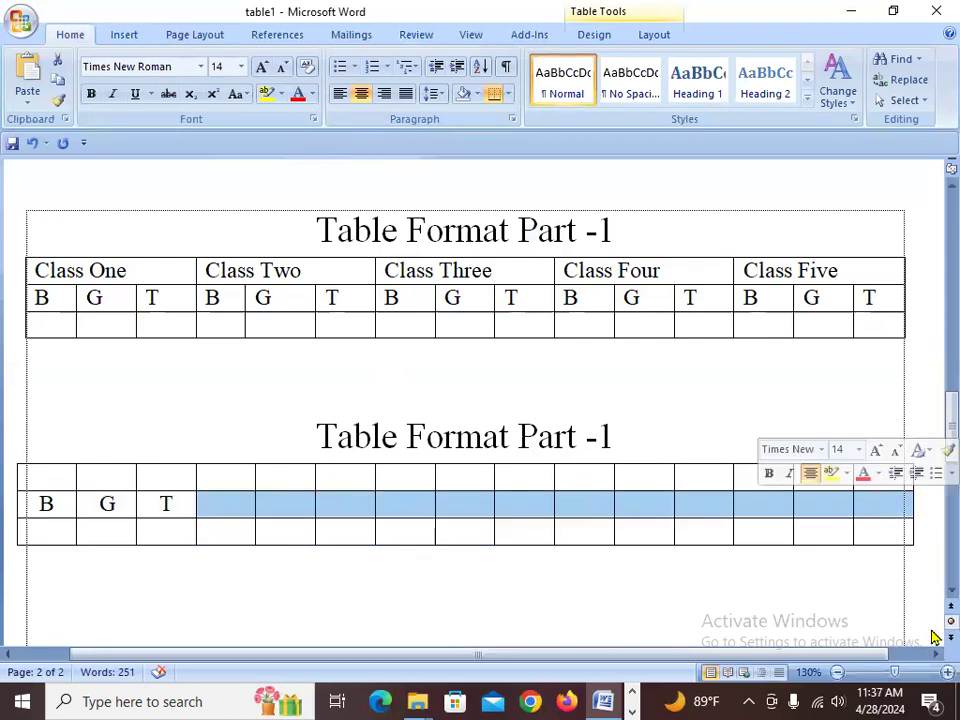
text(B	G	T	B	G	T	B	G	T	B	G	T)
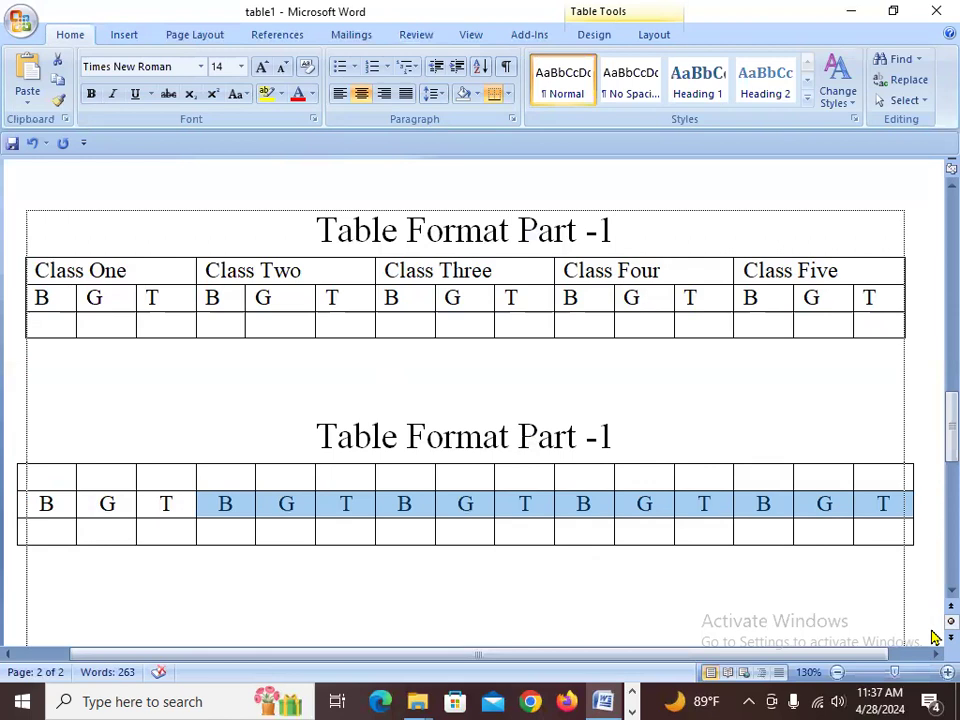
key(ctrl+z)
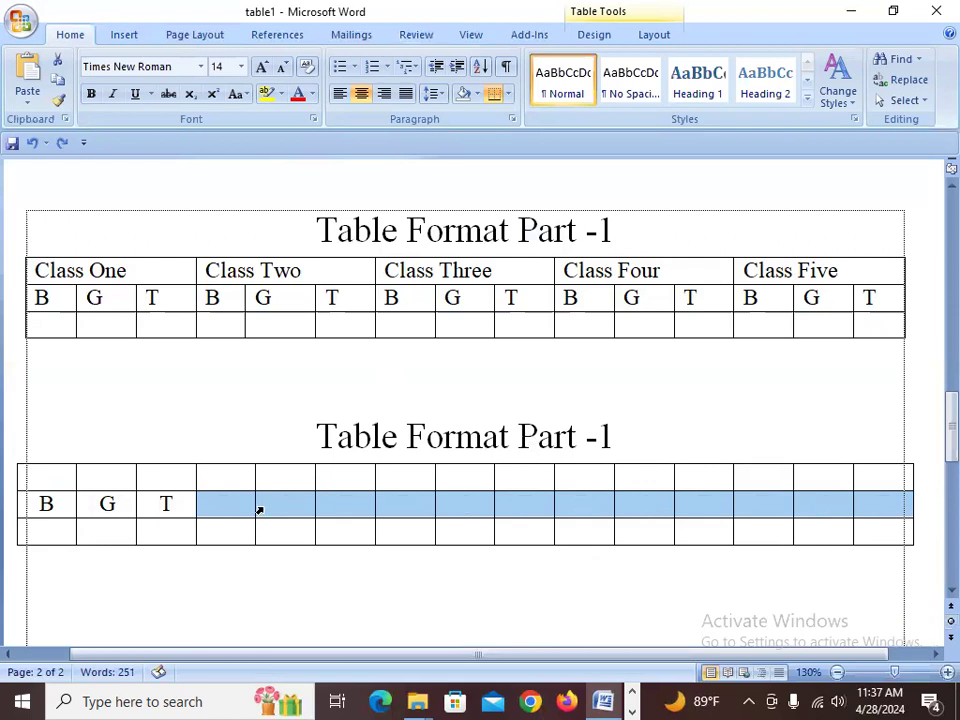
- Copy B, G, T from the second row's first three cells and paste them across the rest of that row
click(175, 510)
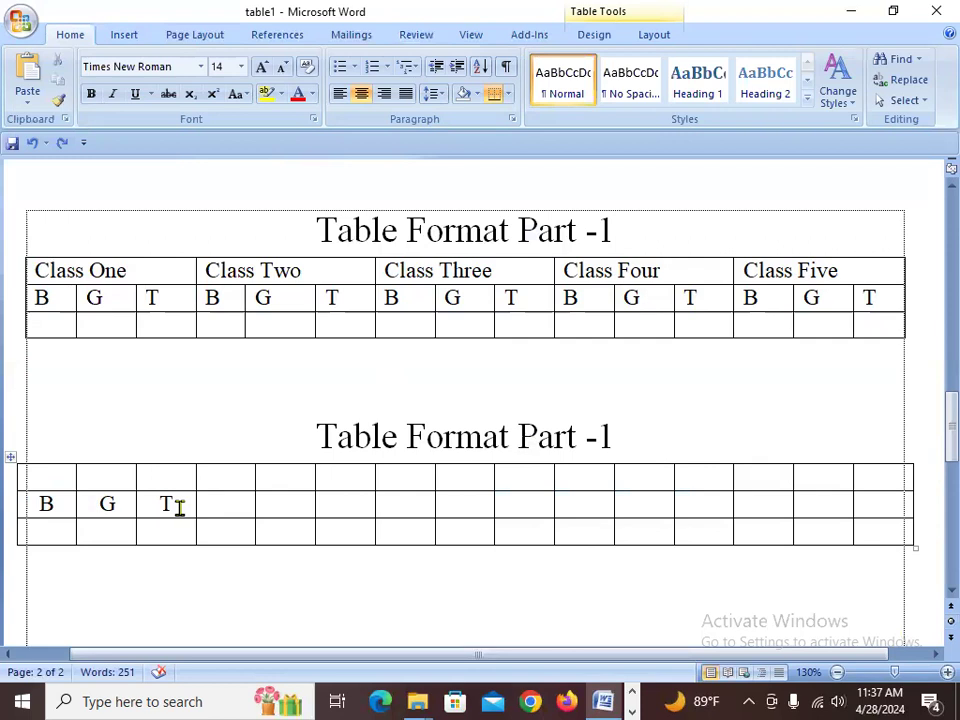
drag(180, 508, 47, 491)
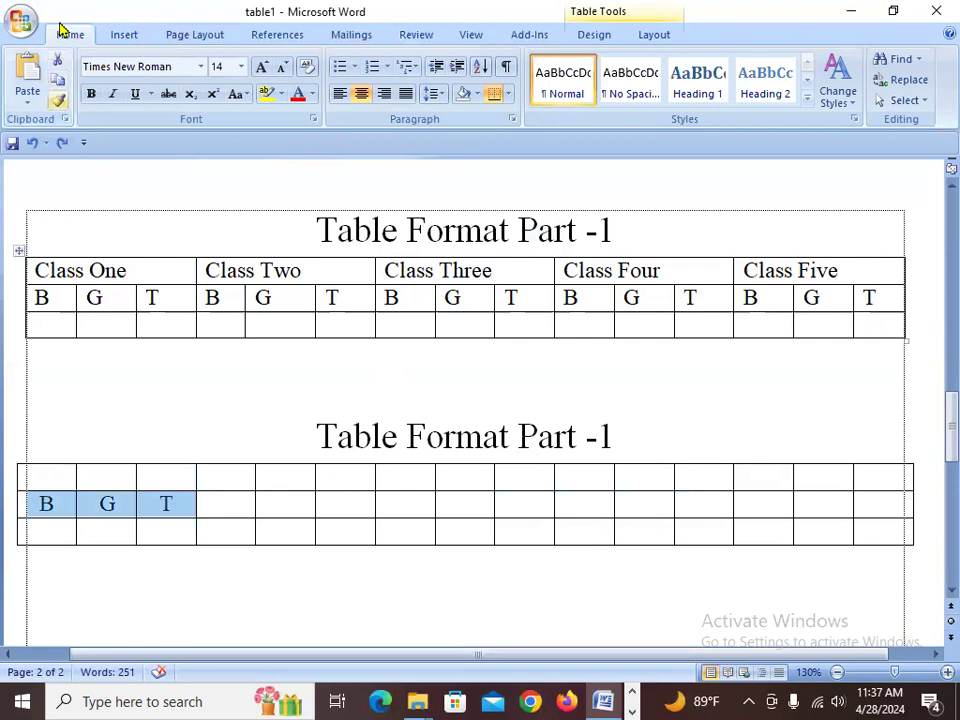
click(57, 82)
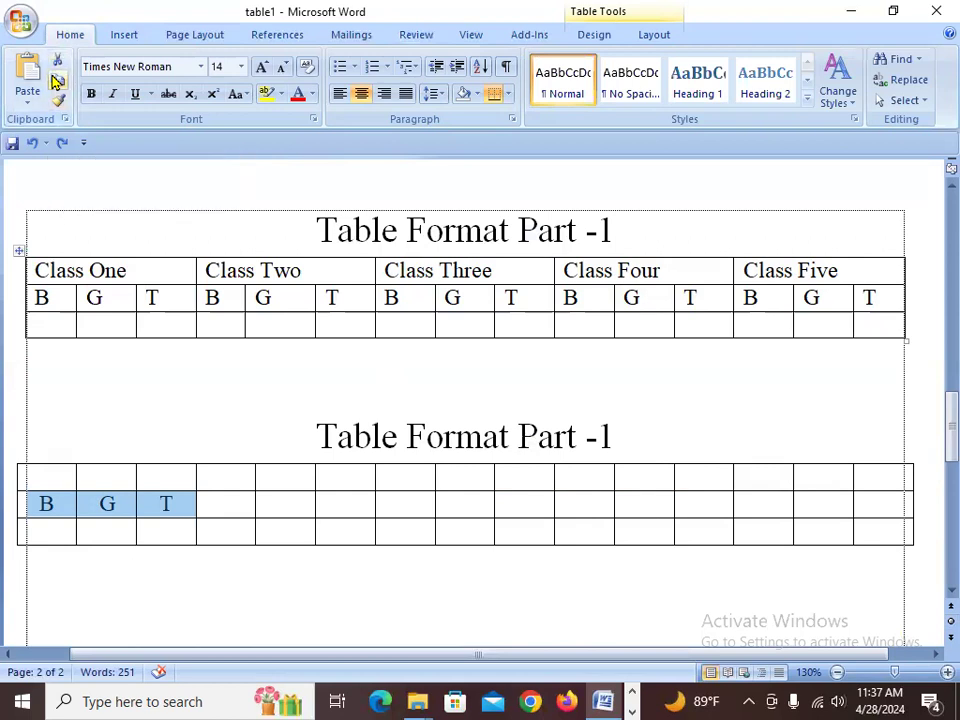
click(222, 504)
drag(227, 504, 894, 502)
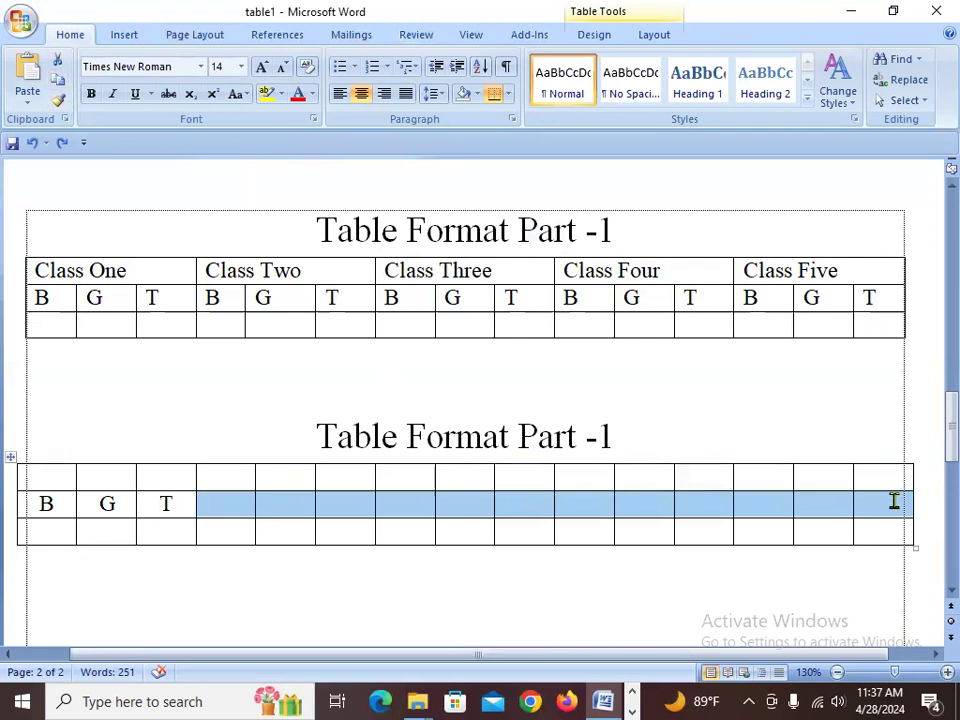
click(24, 70)
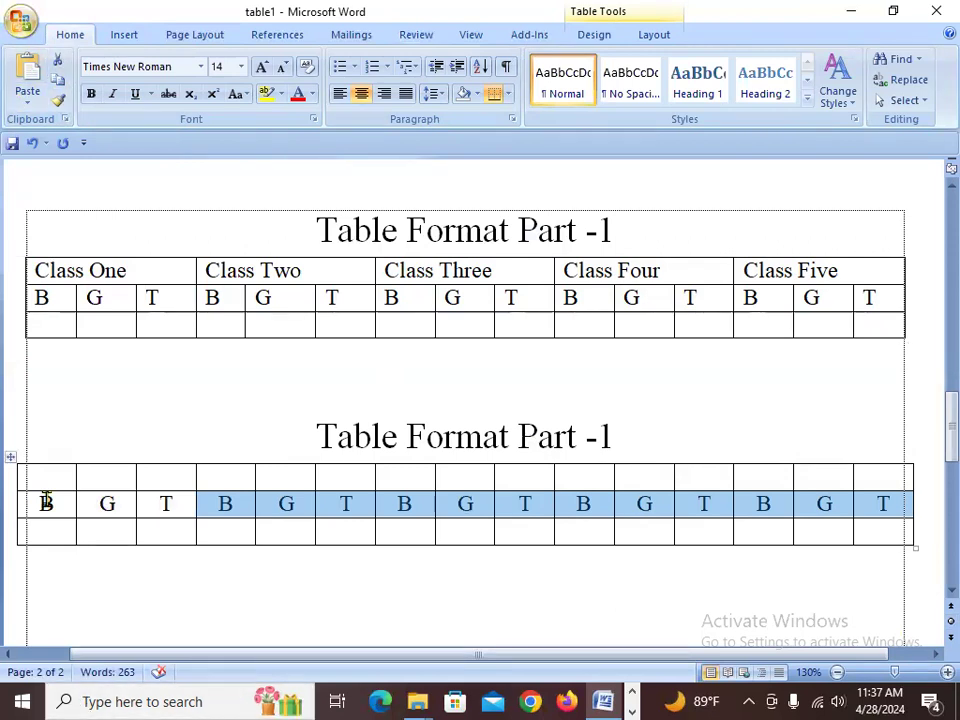
- Merge the first three cells of the new table's top row
click(118, 503)
click(182, 505)
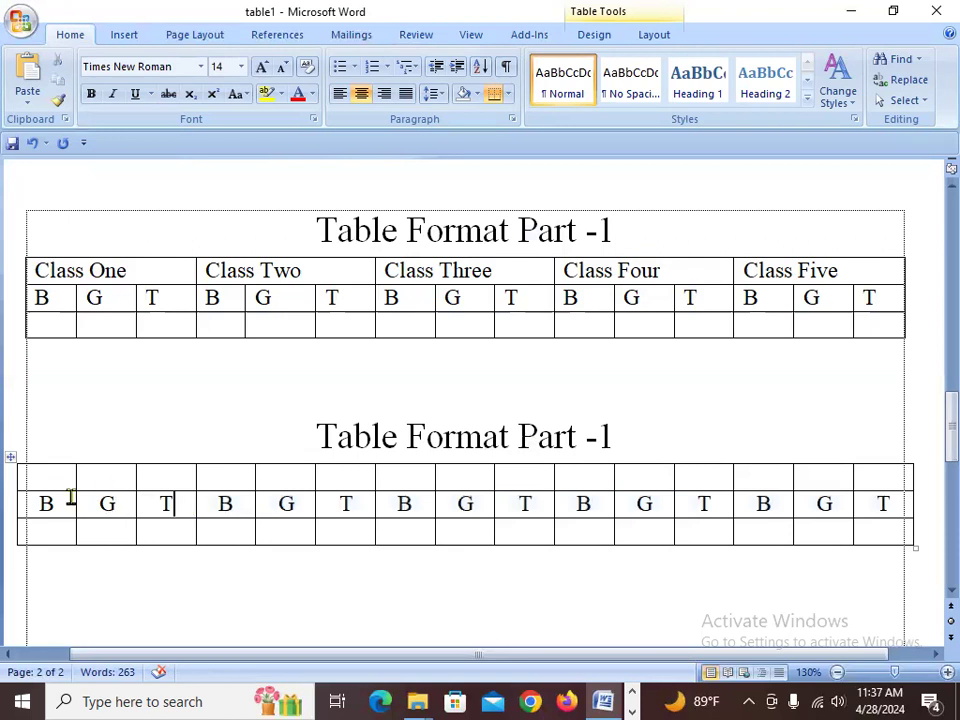
drag(60, 480, 203, 480)
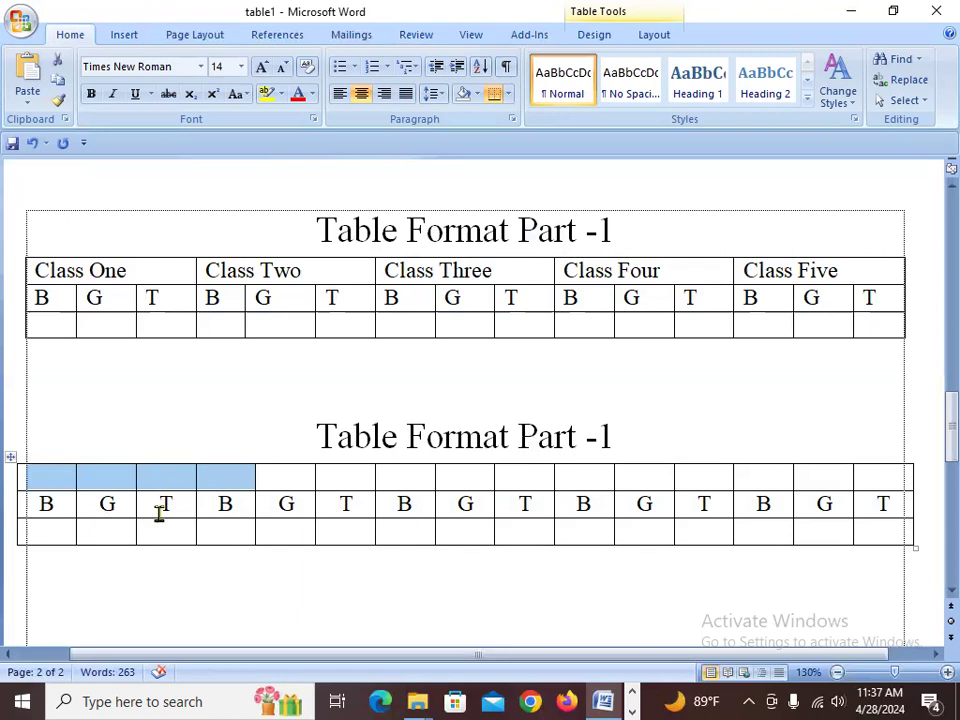
click(46, 471)
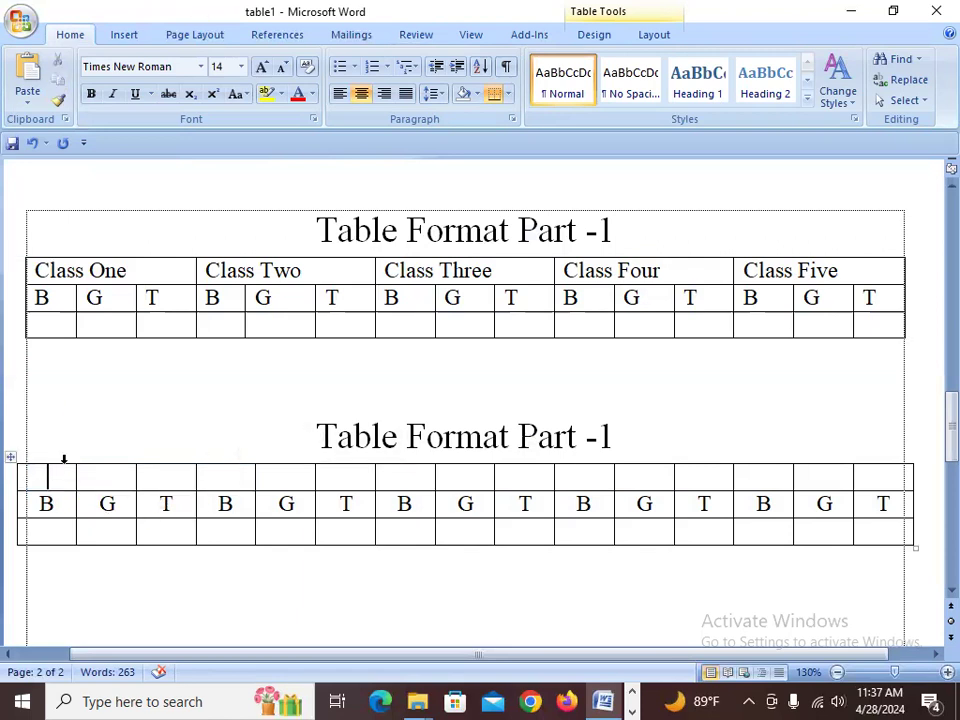
key(shift+Right)
key(shift+Right)
key(shift+Right)
key(shift+Right)
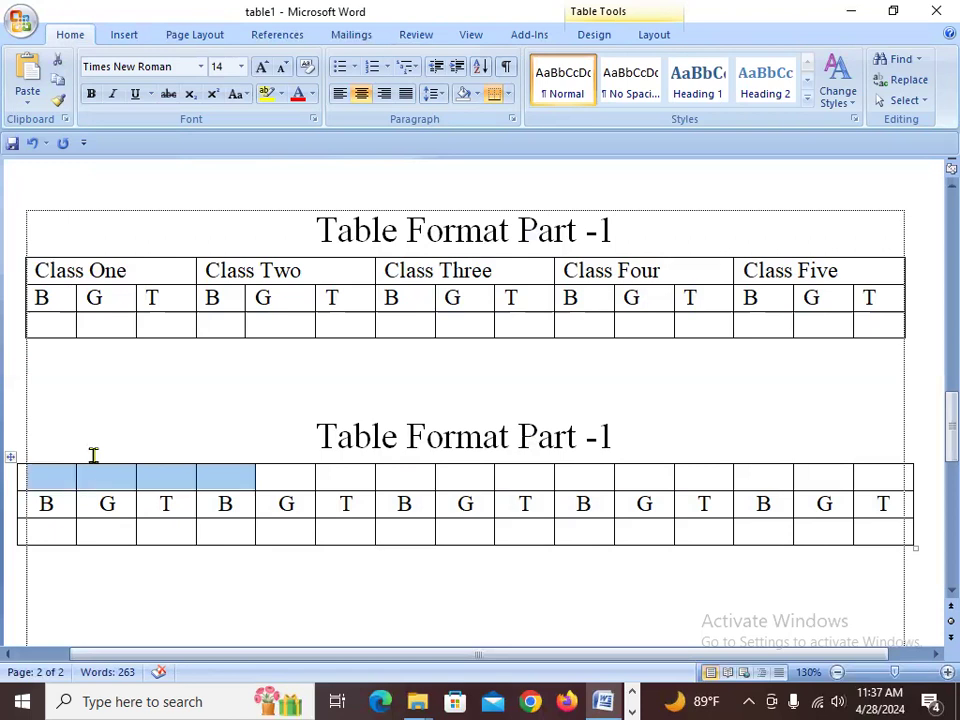
key(shift+Left)
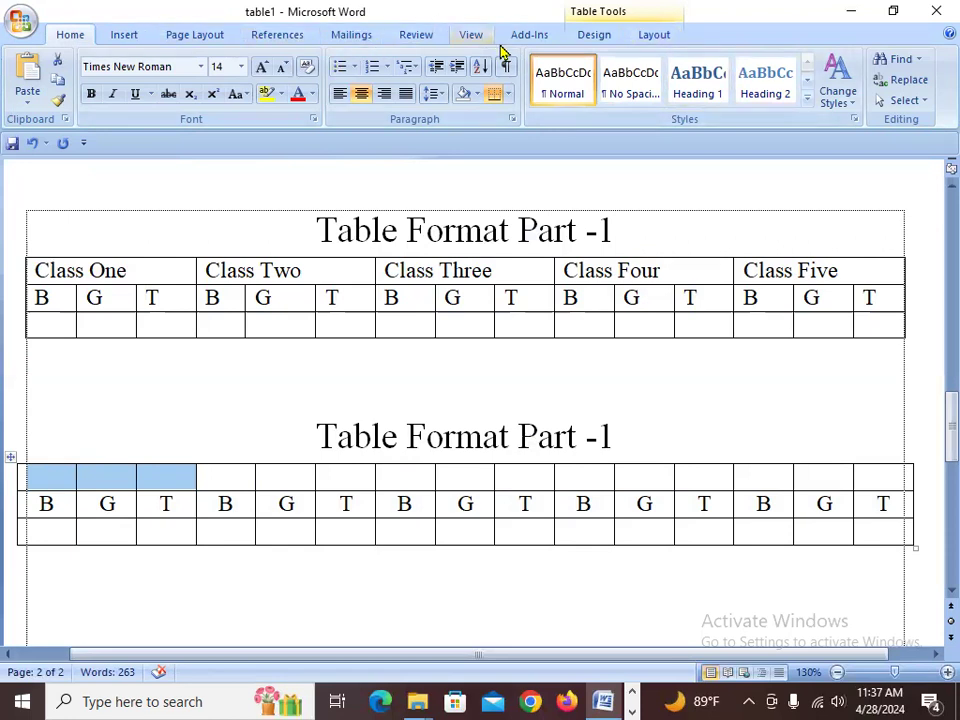
click(647, 35)
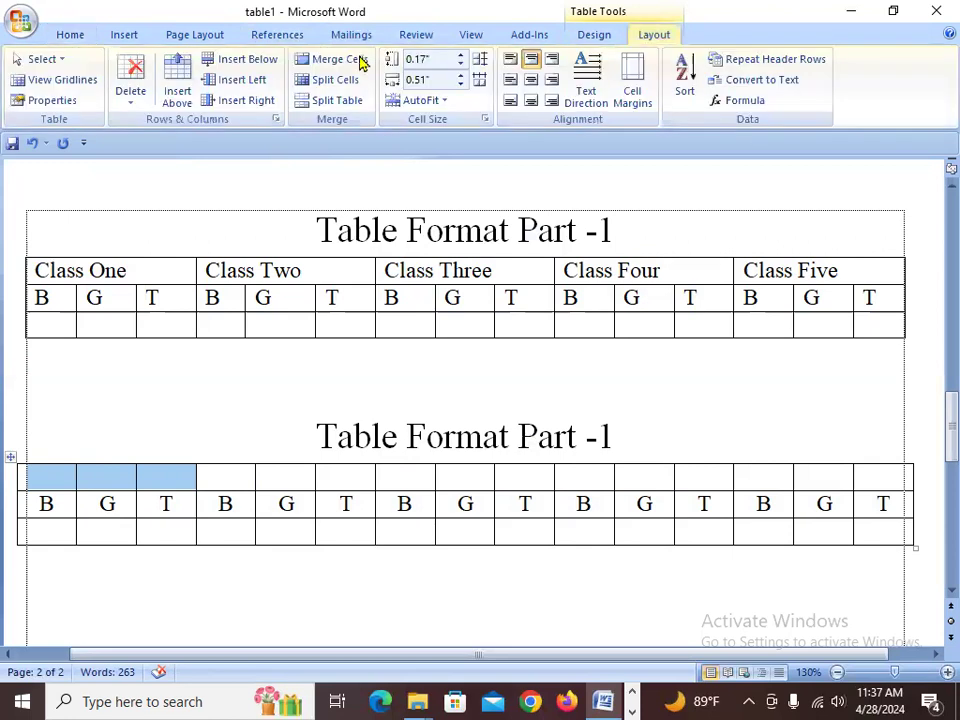
click(340, 60)
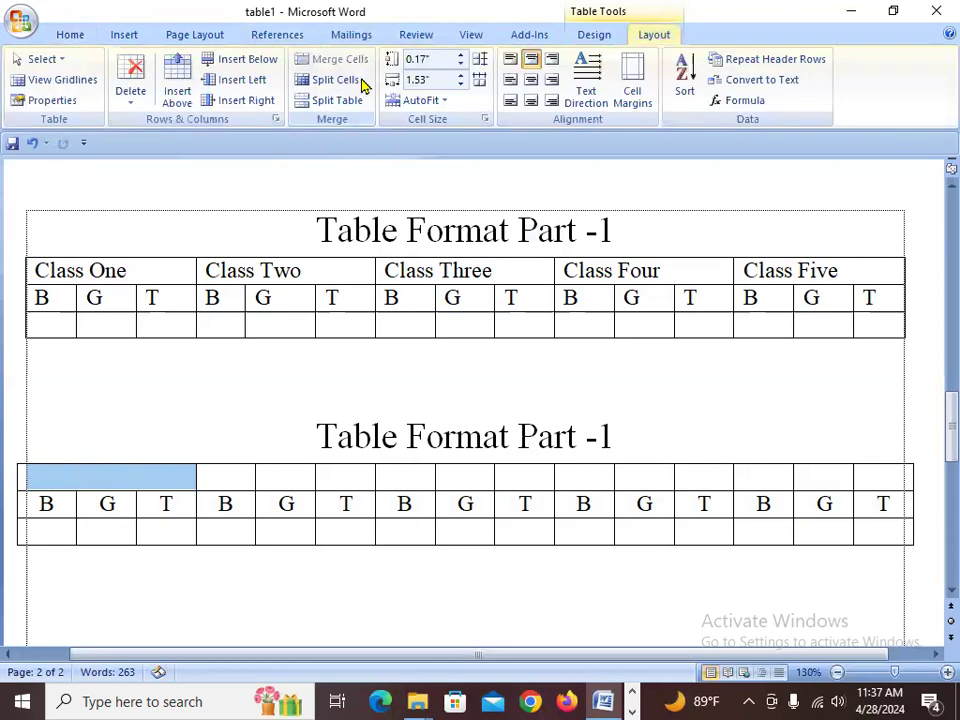
- Merge the remaining top-row cells in groups of three, giving five header cells above the B, G, T columns
click(232, 478)
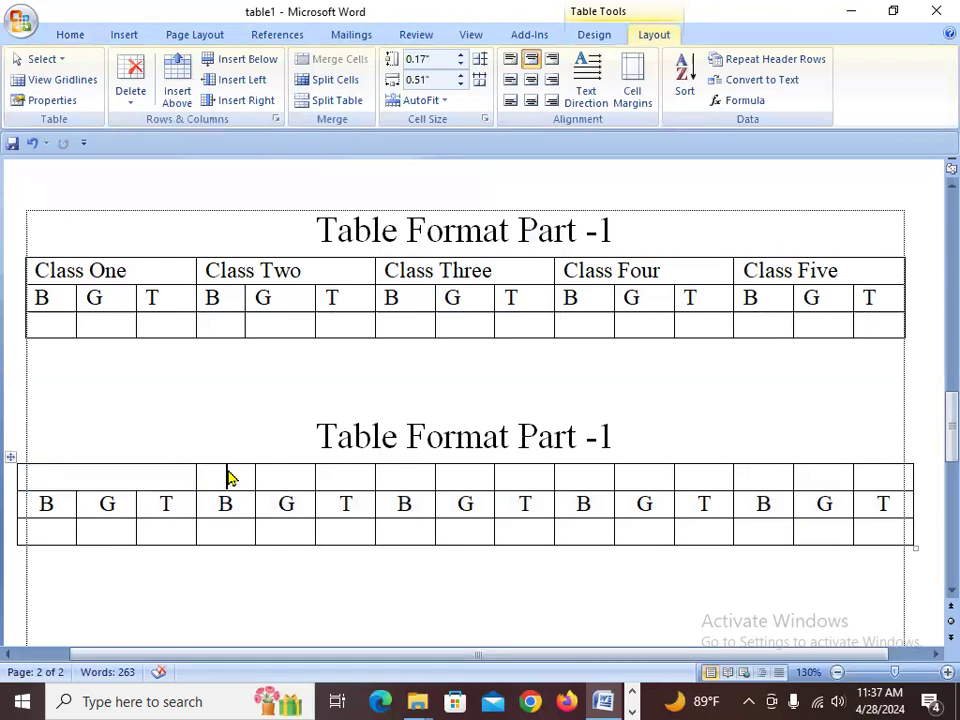
drag(229, 478, 350, 478)
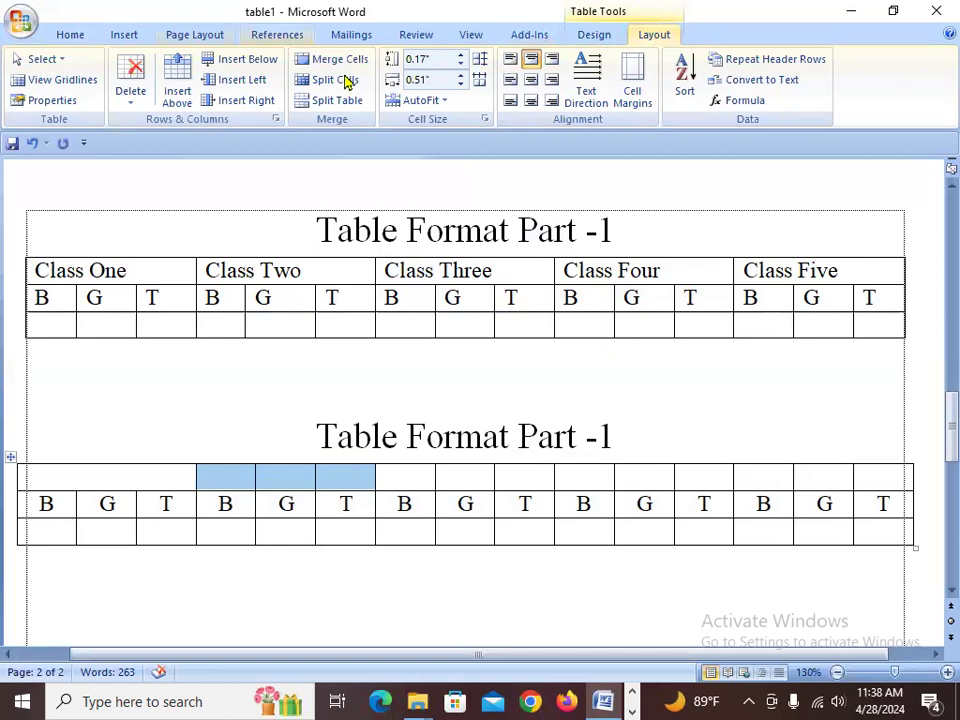
click(348, 63)
drag(410, 478, 521, 483)
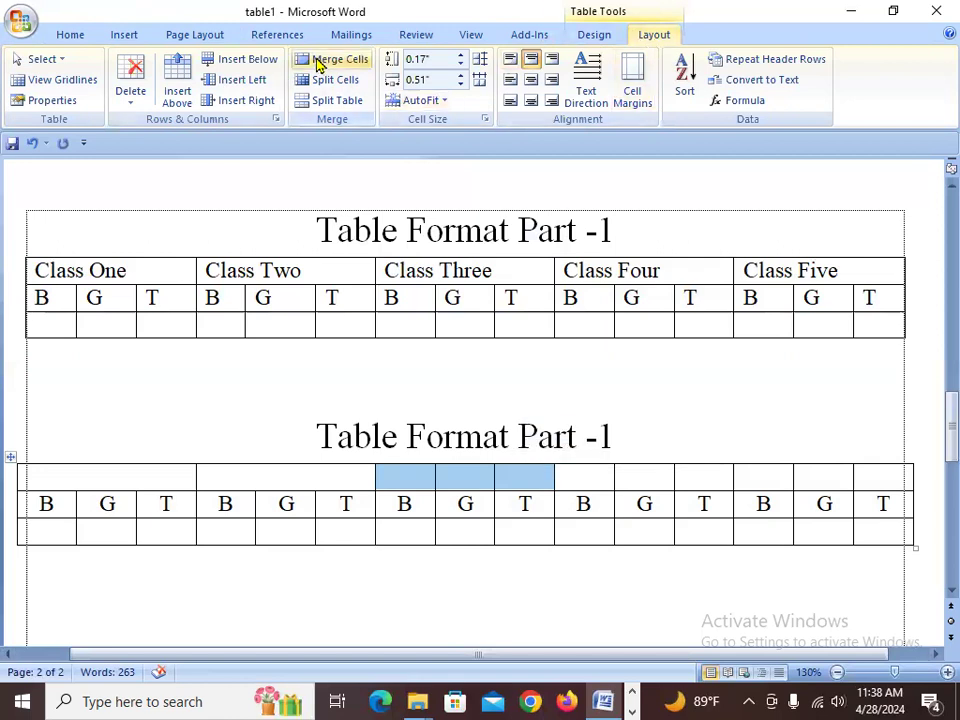
drag(585, 480, 677, 466)
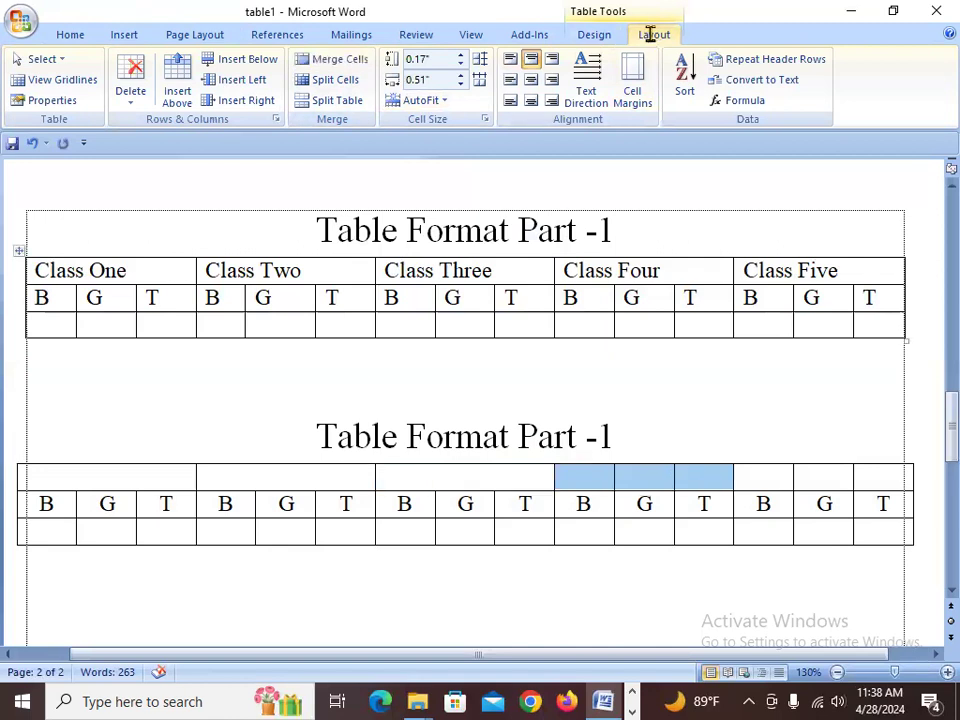
click(337, 62)
drag(756, 476, 881, 471)
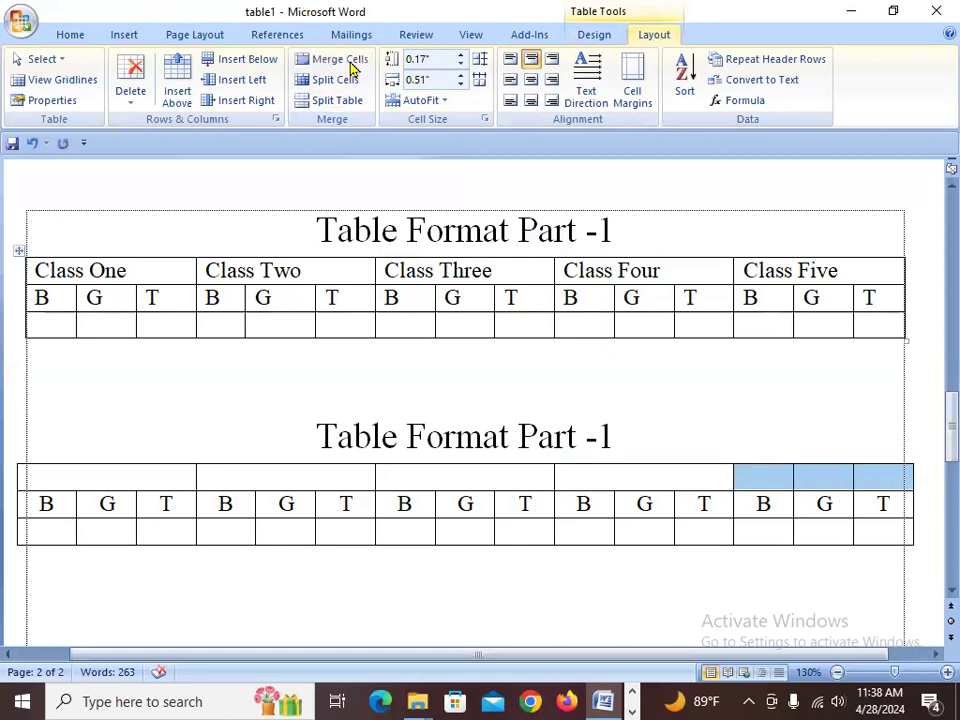
click(340, 62)
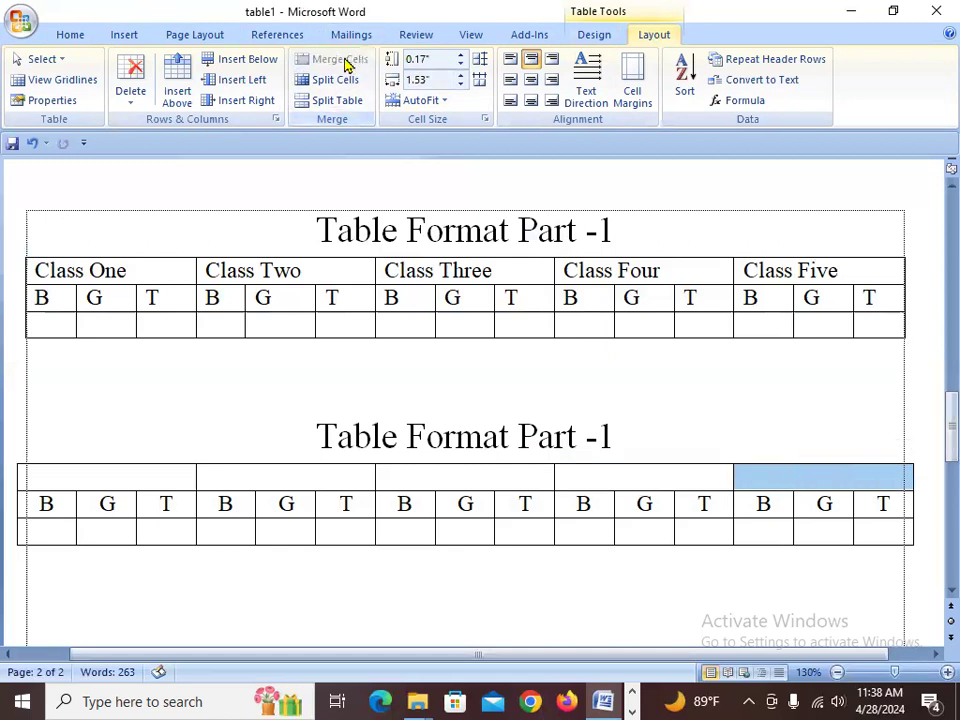
- Copy the original table's class-name row and try pasting it into the new table's first top-row cell, then undo
click(104, 476)
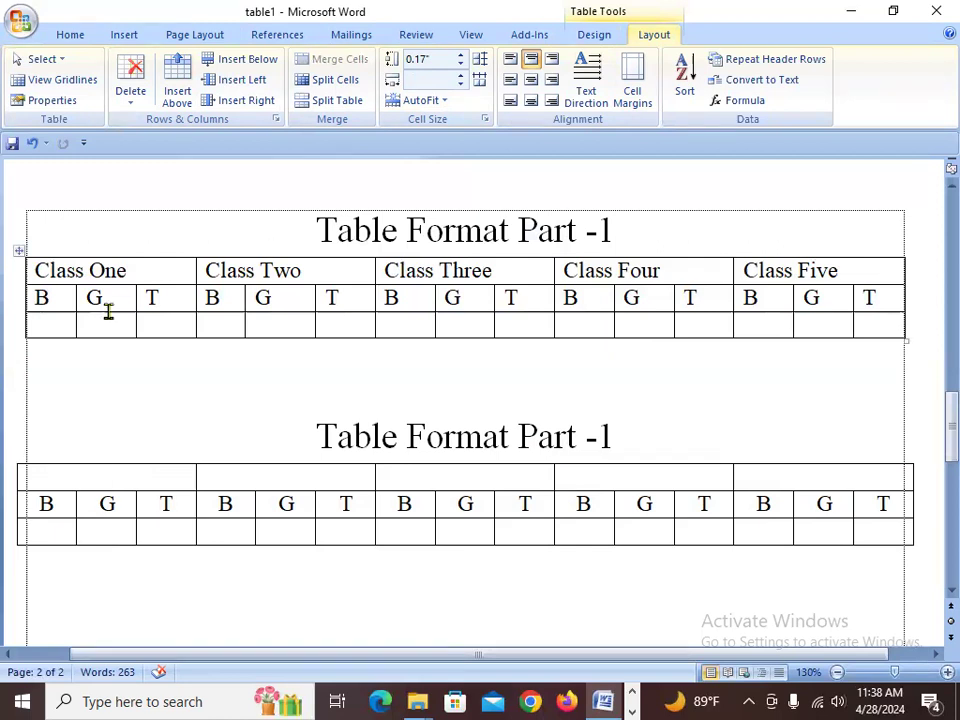
drag(40, 268, 767, 238)
key(ctrl+c)
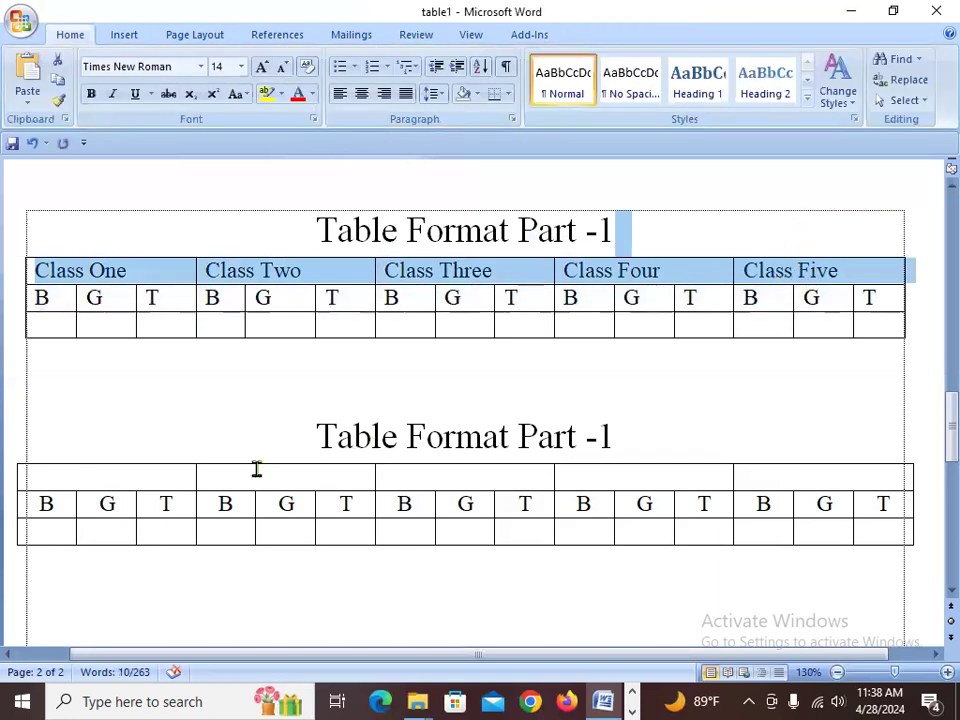
click(168, 478)
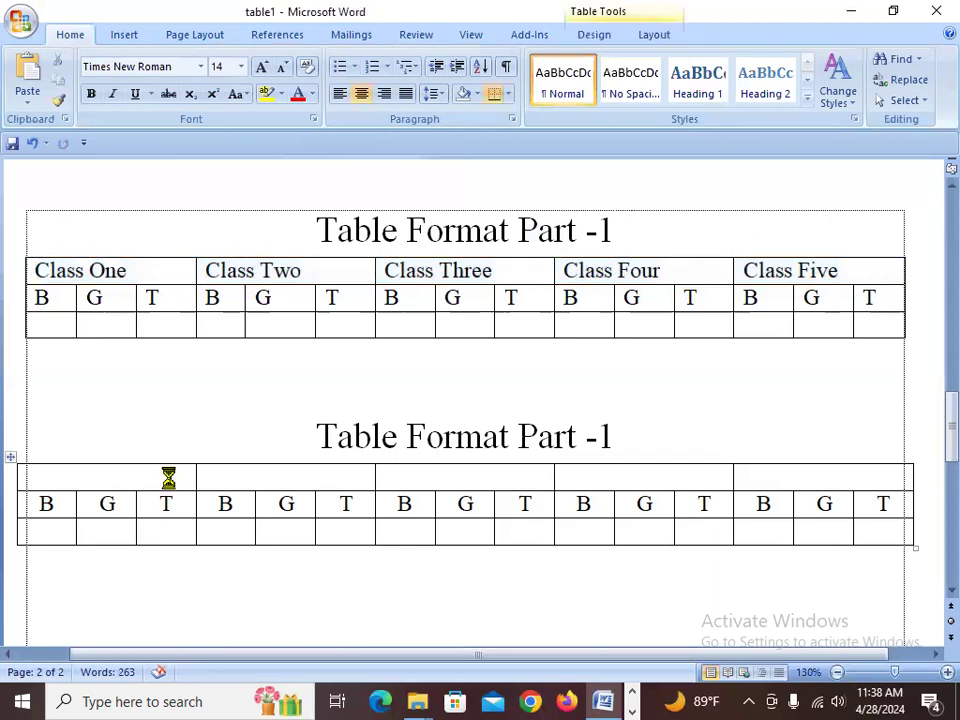
key(ctrl+v)
key(ctrl+z)
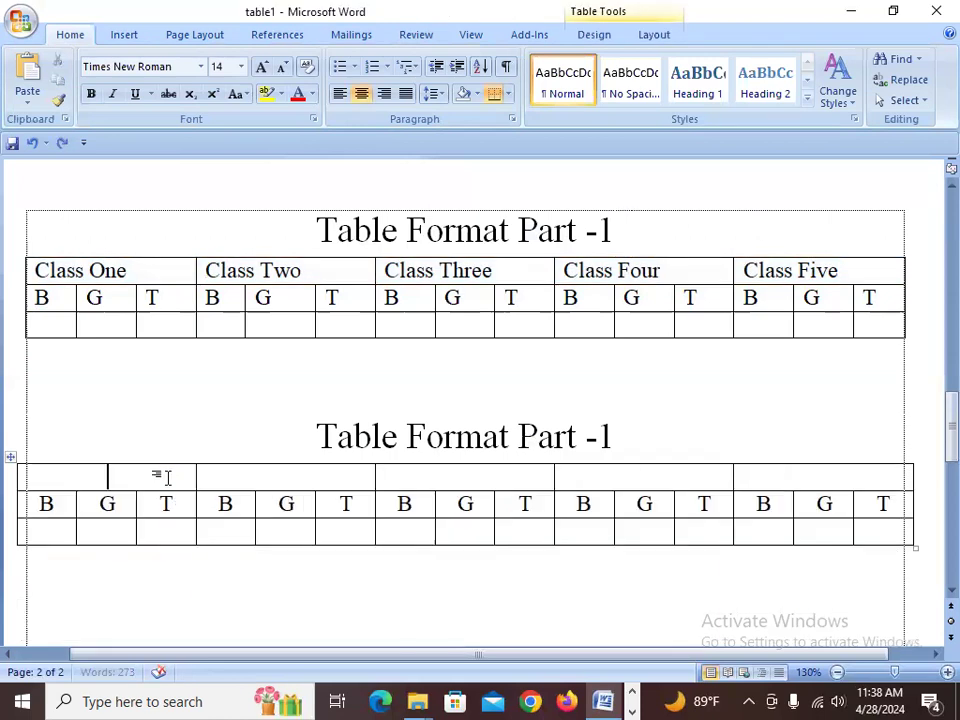
- Try pasting the class names over the whole selected top row of the new table, then undo
drag(878, 452, 852, 473)
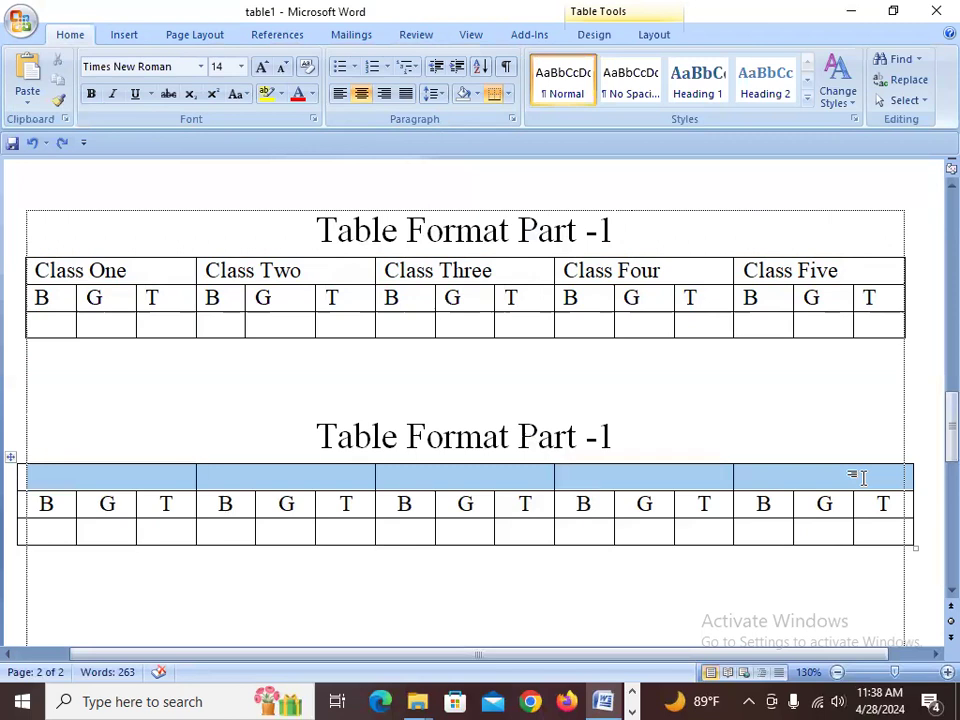
key(ctrl+v)
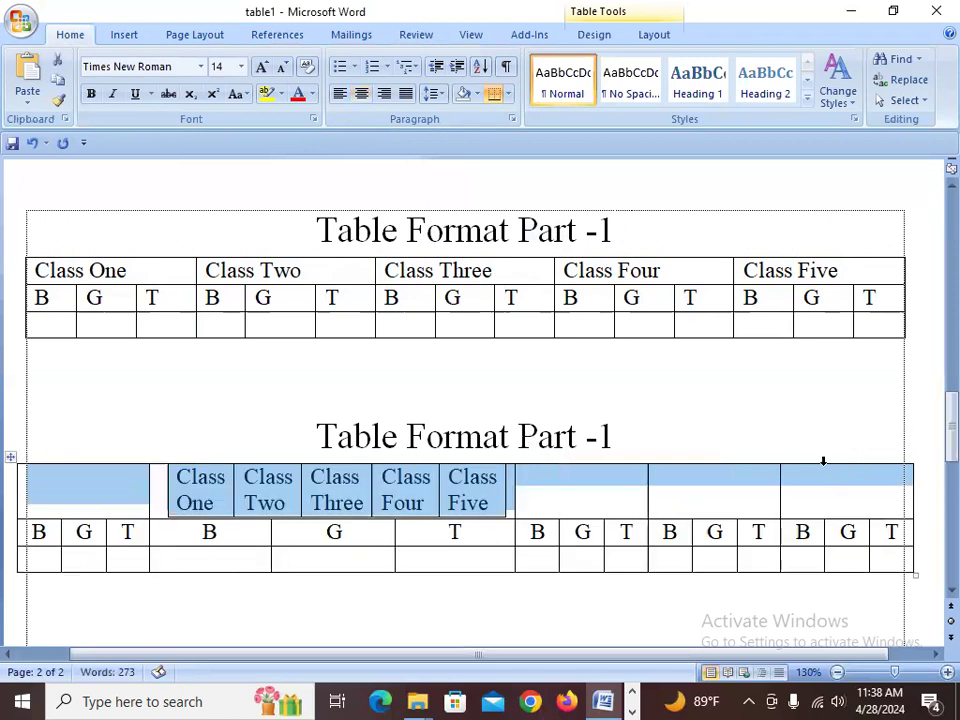
key(ctrl+z)
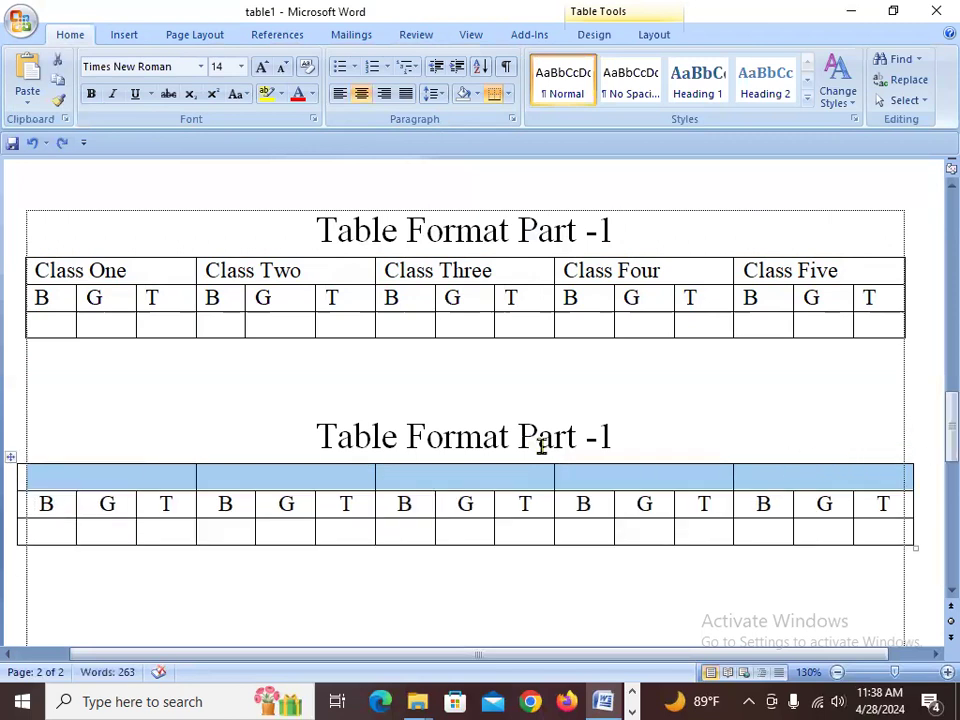
click(703, 388)
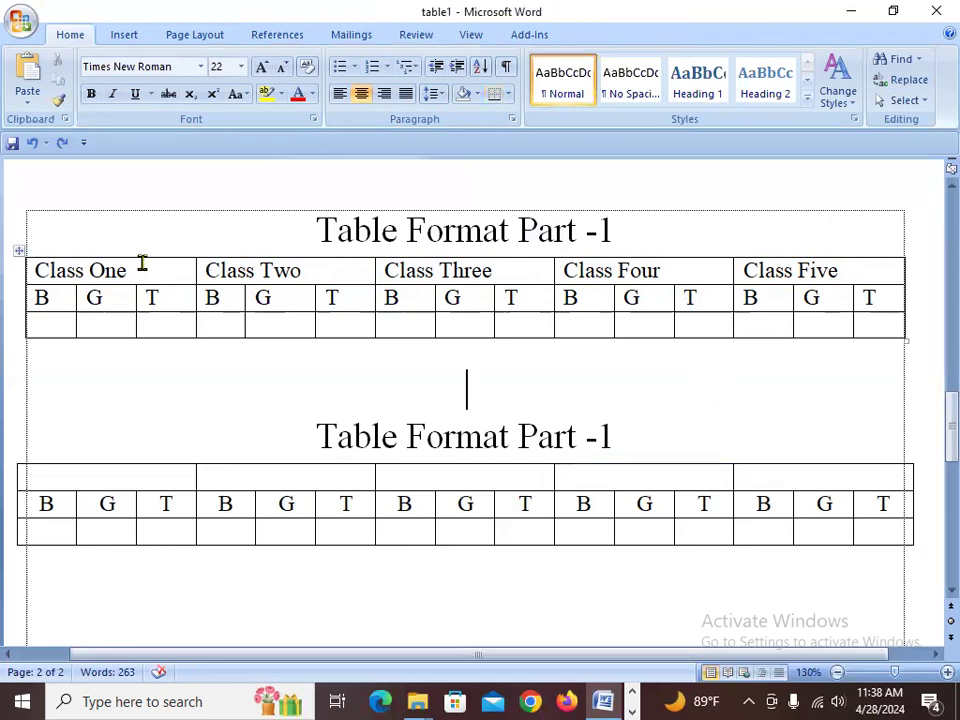
- Copy the Class One to Class Five row from the original table and paste it into the new table's merged top row
drag(142, 270, 893, 283)
key(ctrl+c)
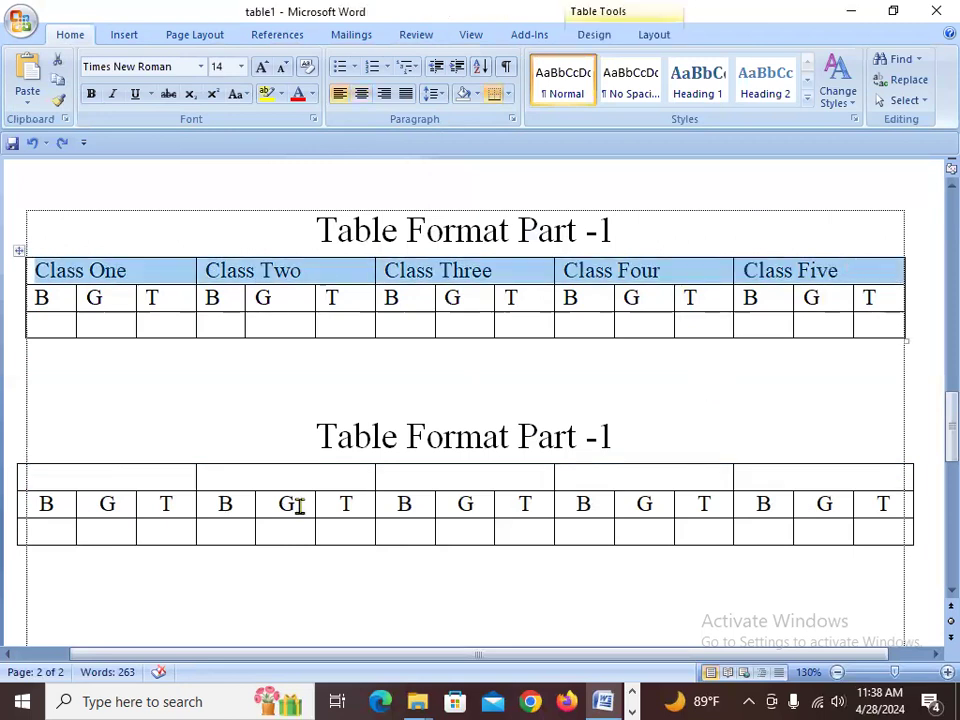
drag(171, 480, 861, 493)
key(ctrl+v)
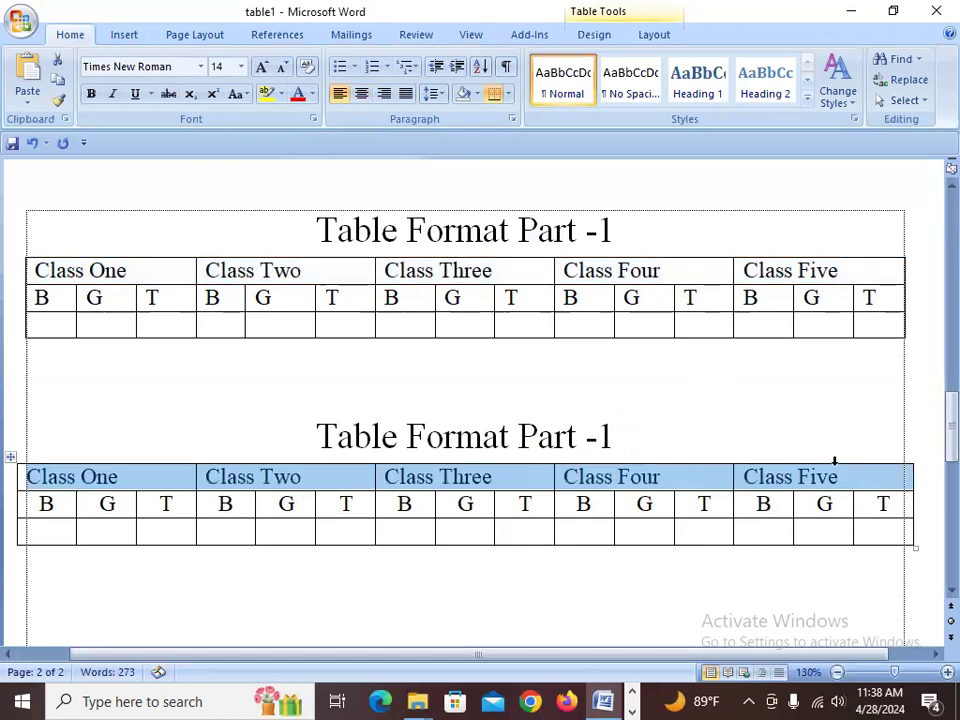
click(392, 587)
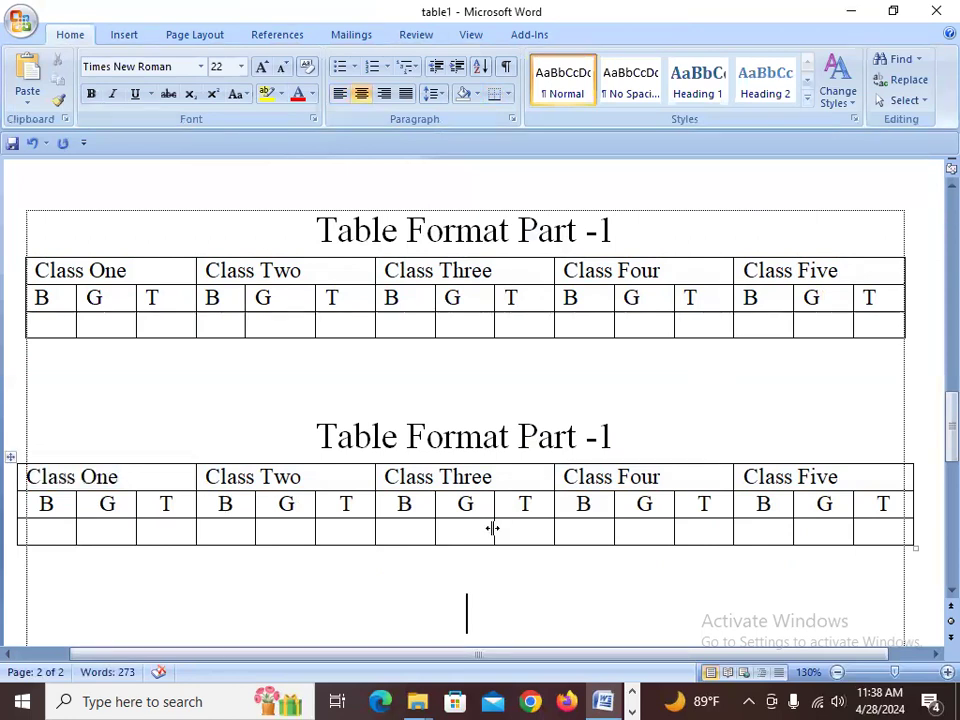
- Resize the new table's left and right edges to line up with the original table
scroll(492, 530, down, 1)
scroll(566, 476, up, 2)
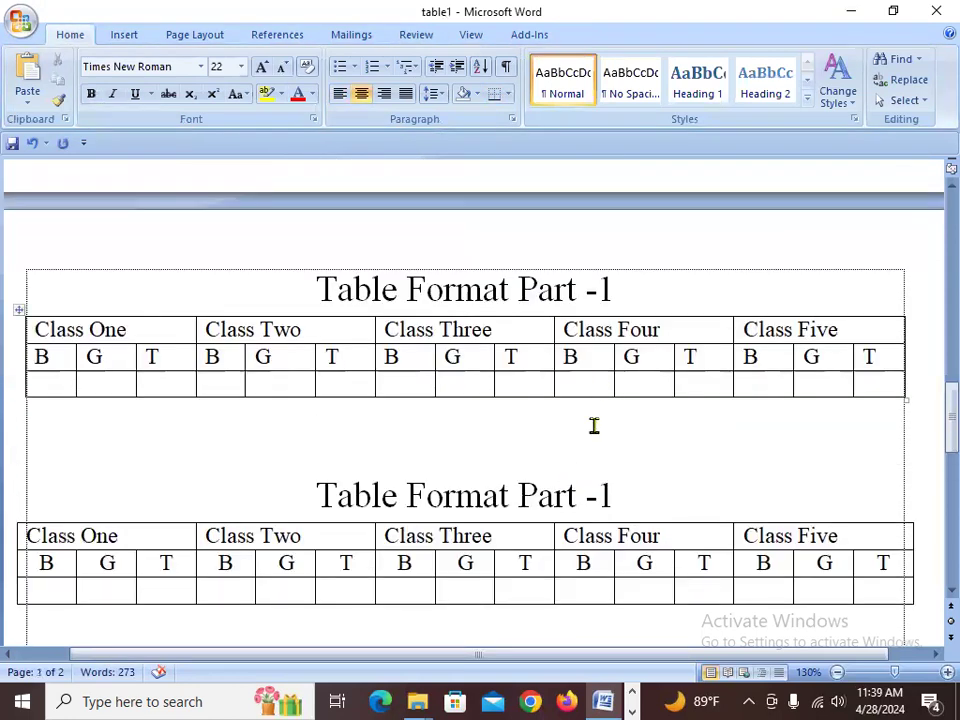
scroll(631, 500, down, 1)
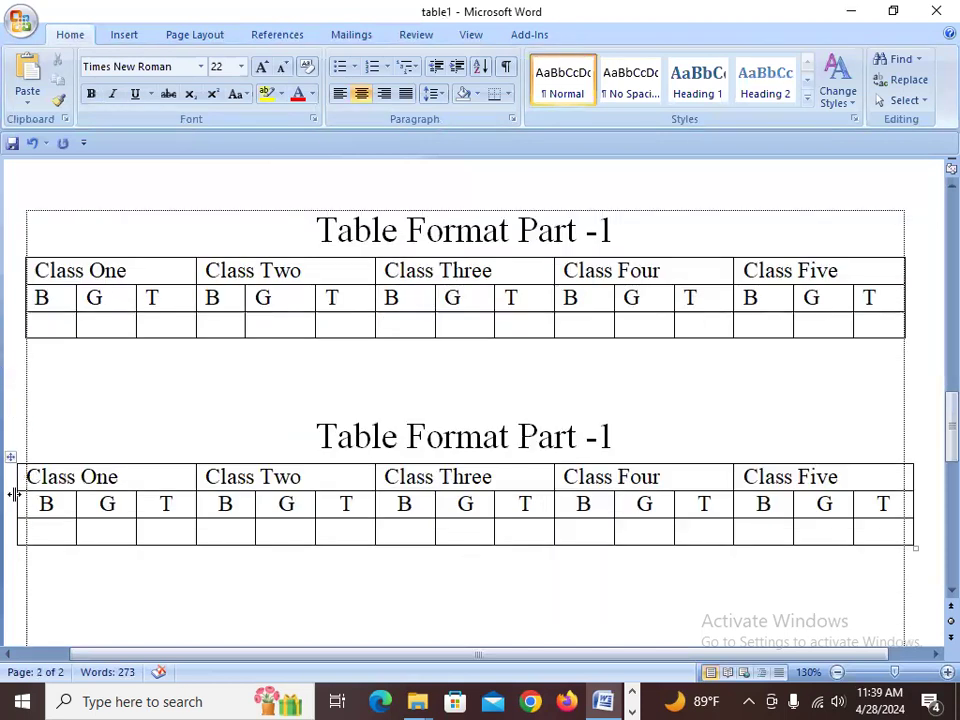
drag(14, 490, 26, 490)
drag(913, 473, 903, 491)
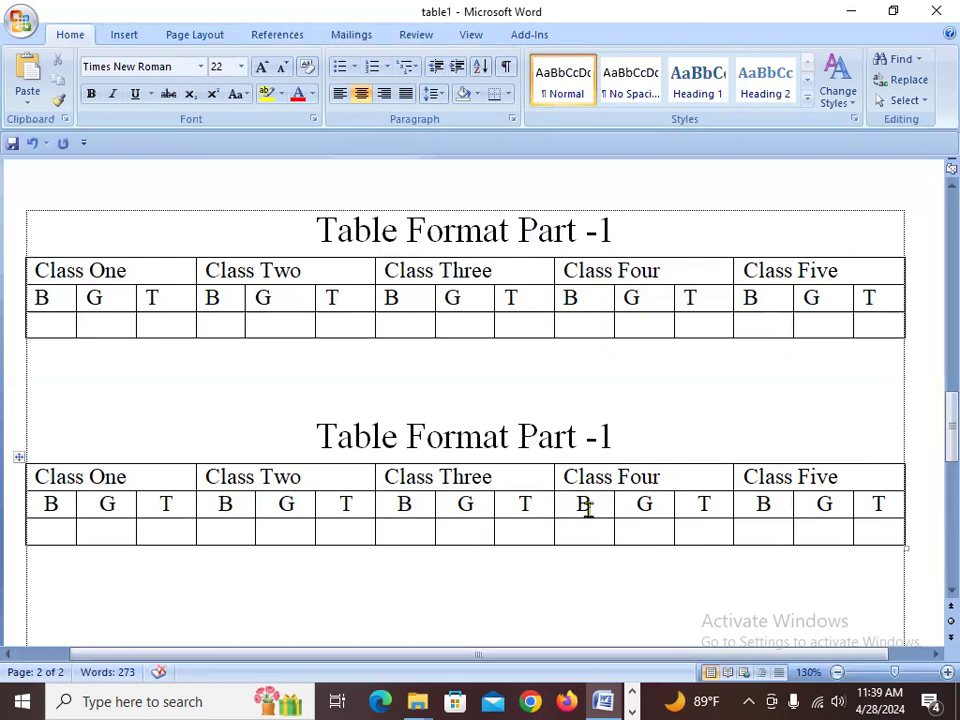
scroll(605, 509, down, 3)
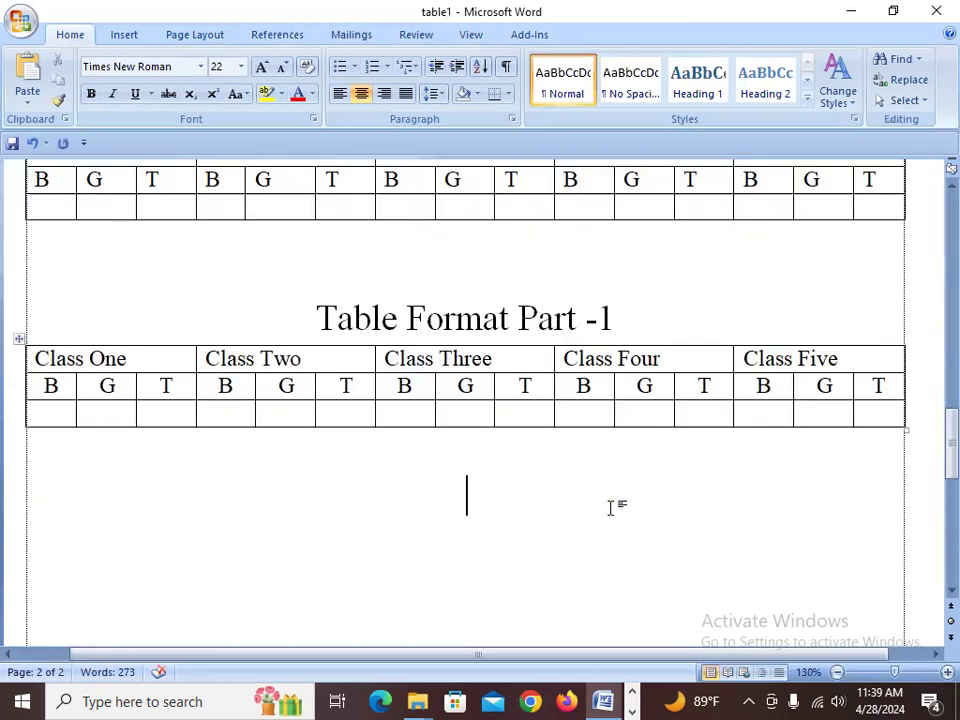